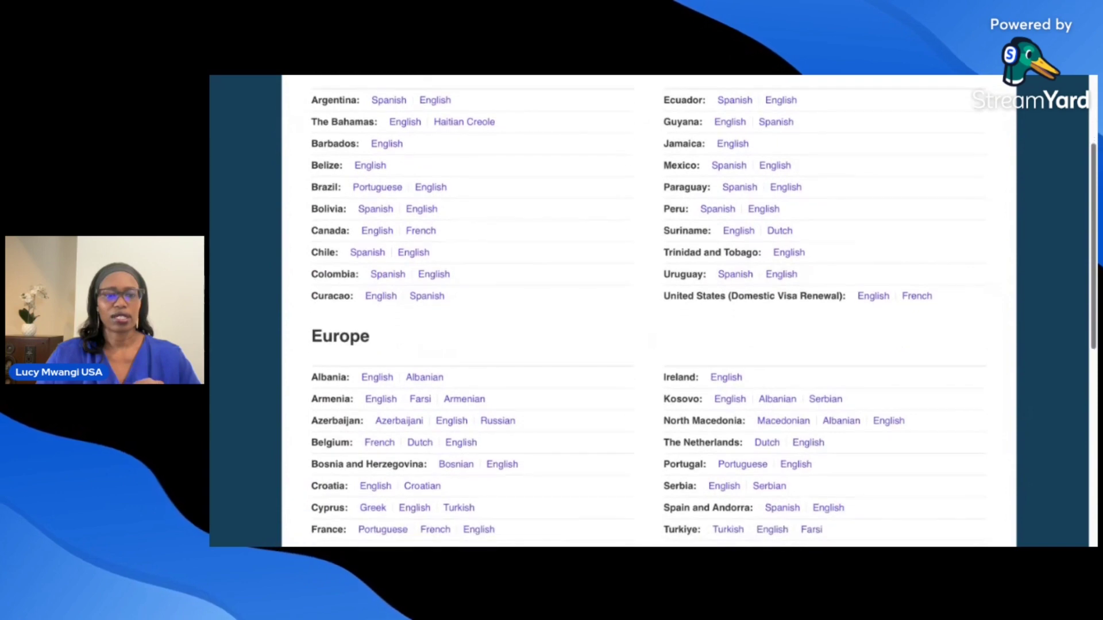
{"action": "scroll", "coordinate": [270, 401], "scroll_direction": "down", "scroll_amount": 1}
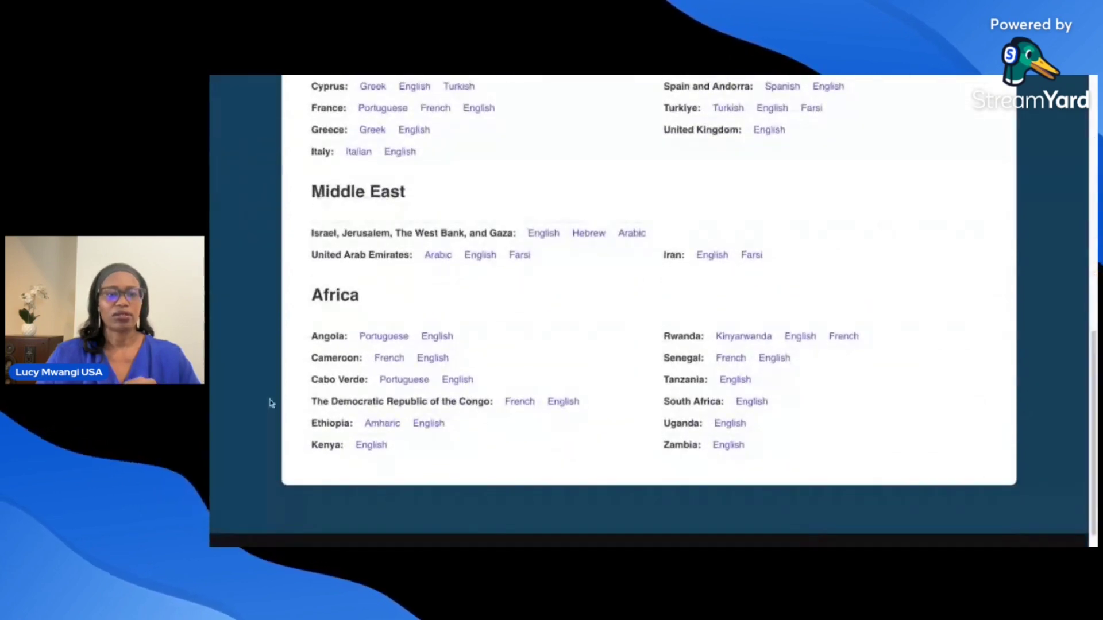
- Open Kenya's English visa site and scroll through its nonimmigrant welcome page
{"action": "left_click", "coordinate": [371, 449]}
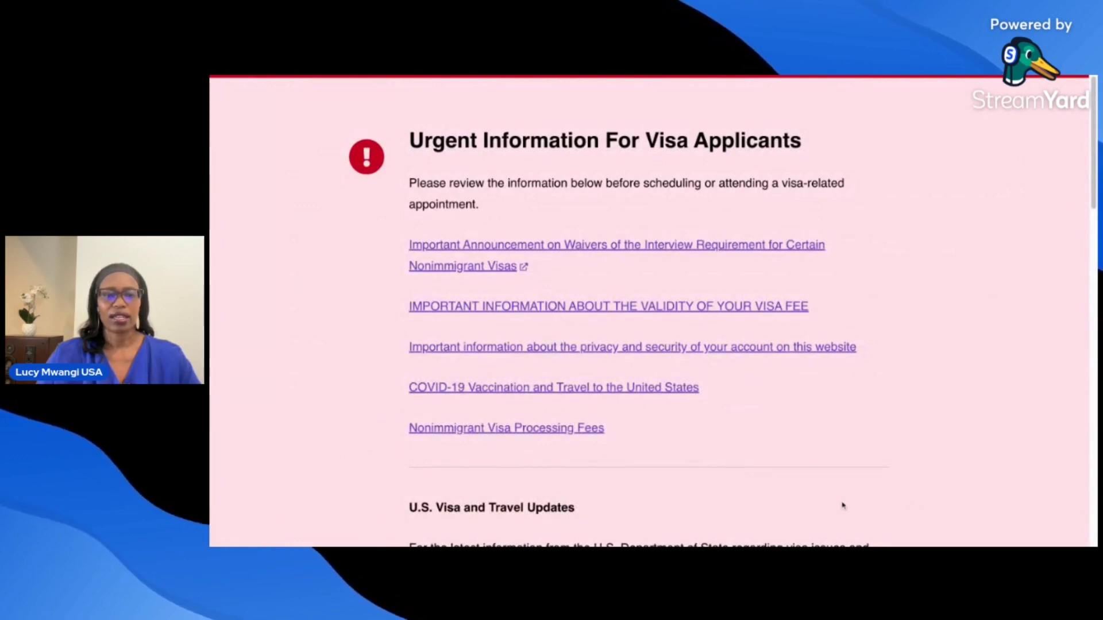
{"action": "scroll", "coordinate": [1094, 175], "scroll_direction": "down", "scroll_amount": 3}
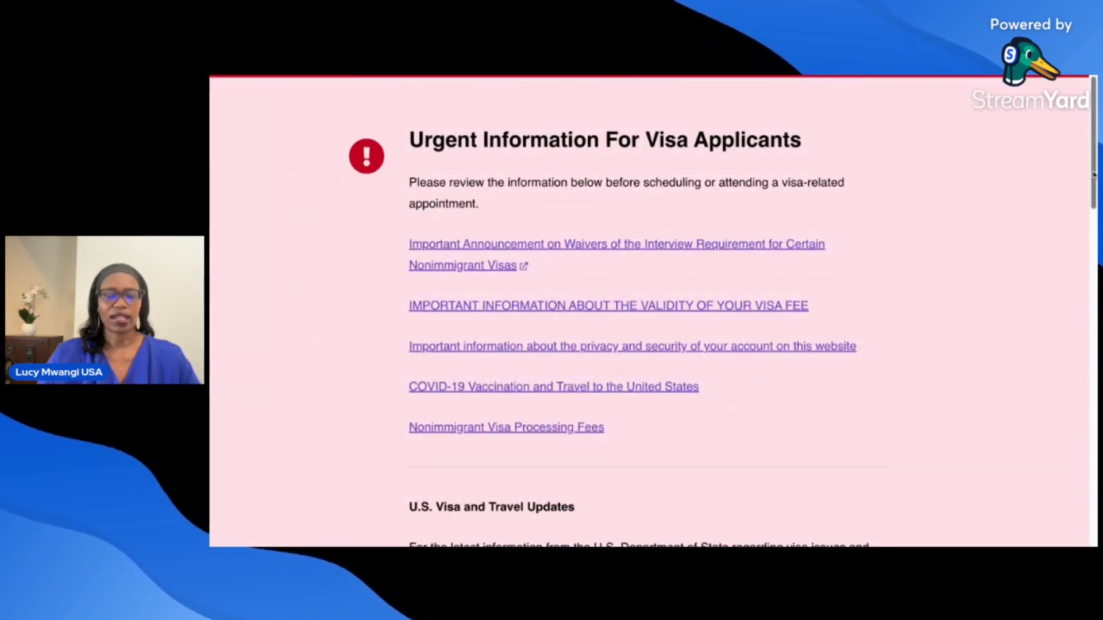
{"action": "scroll", "coordinate": [1094, 175], "scroll_direction": "down", "scroll_amount": 4}
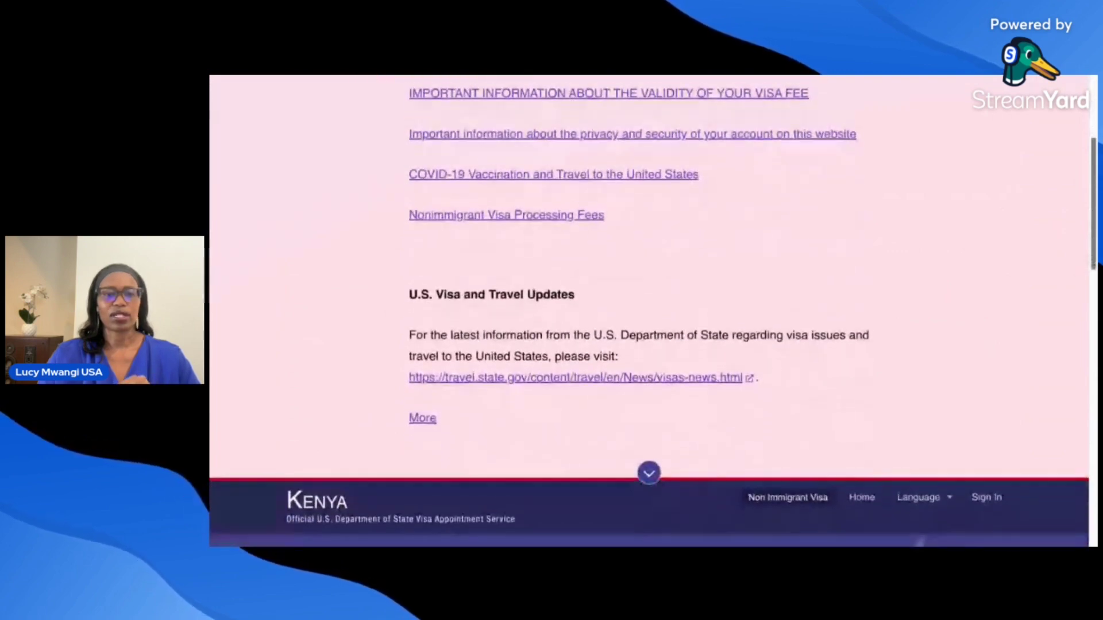
{"action": "scroll", "coordinate": [649, 310], "scroll_direction": "down", "scroll_amount": 2}
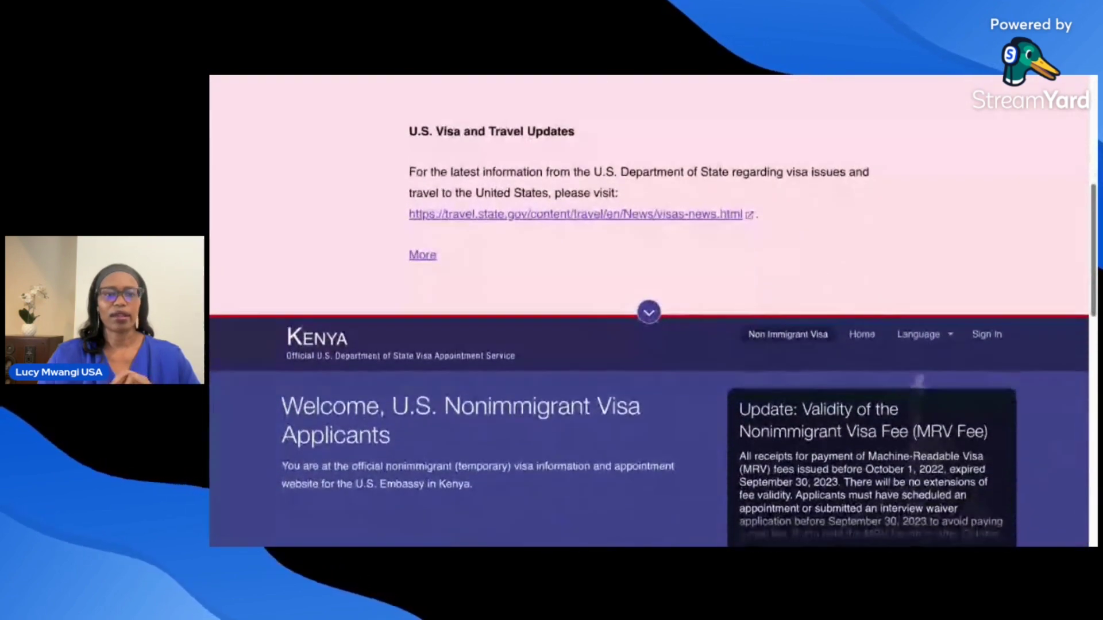
{"action": "scroll", "coordinate": [649, 310], "scroll_direction": "down", "scroll_amount": 3}
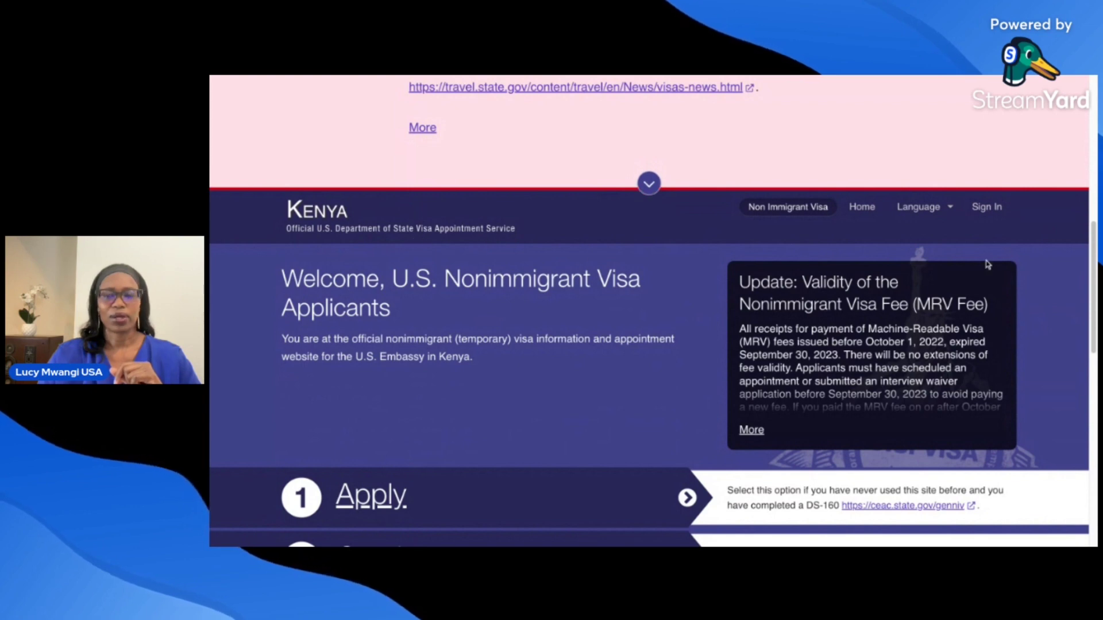
{"action": "scroll", "coordinate": [1095, 244], "scroll_direction": "down", "scroll_amount": 4}
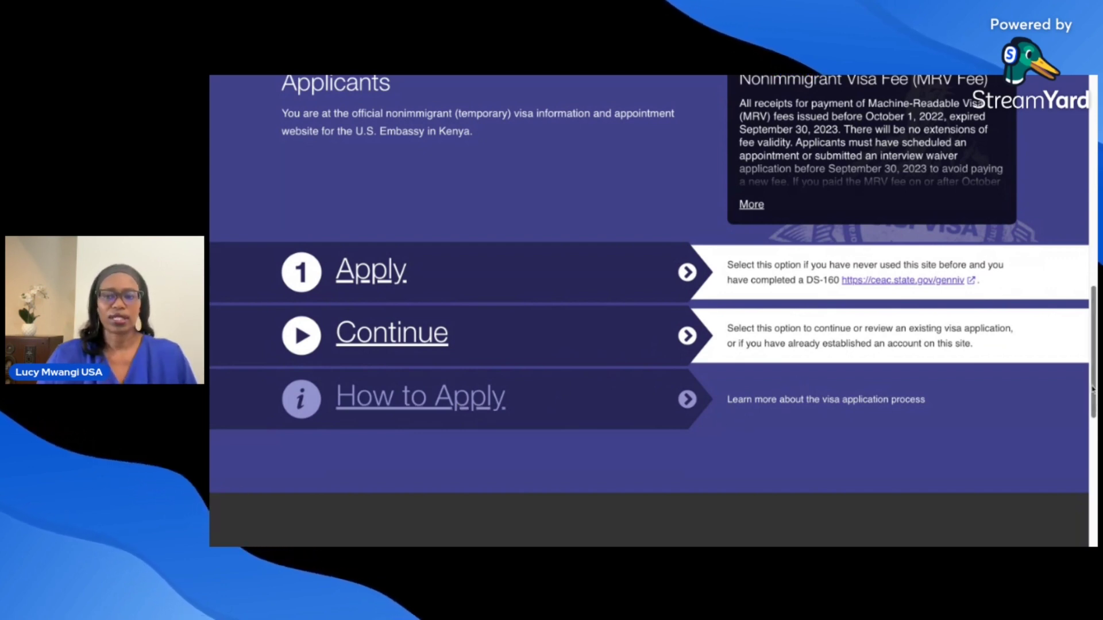
{"action": "left_click_drag", "start_coordinate": [1089, 374], "coordinate": [1079, 304]}
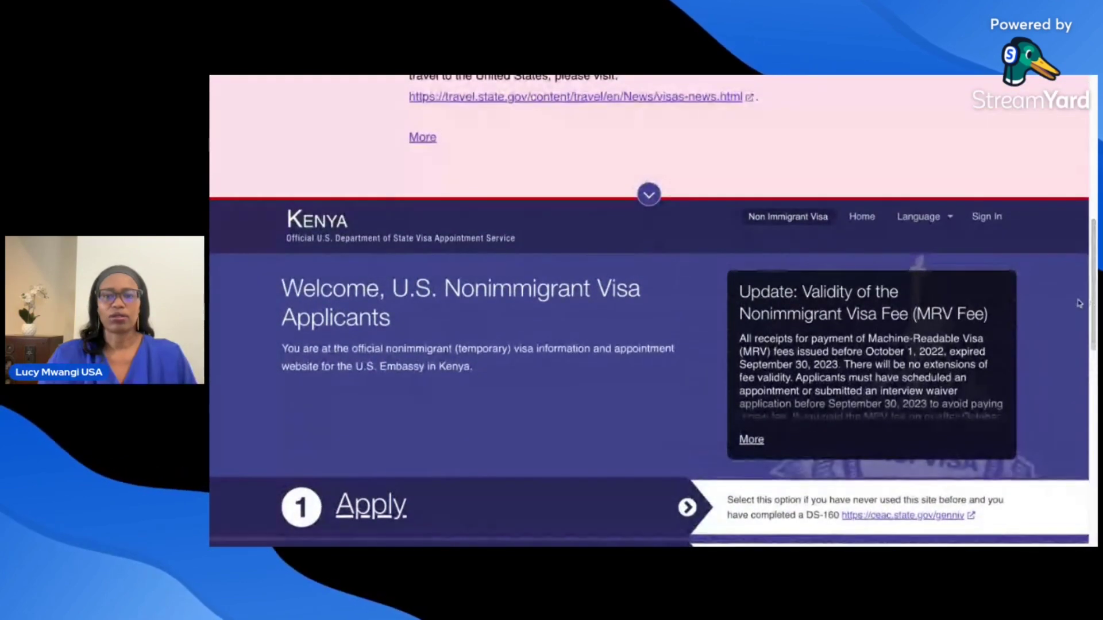
- Go to Sign In, then choose Create an Account under Create a New Account
{"action": "left_click", "coordinate": [987, 217]}
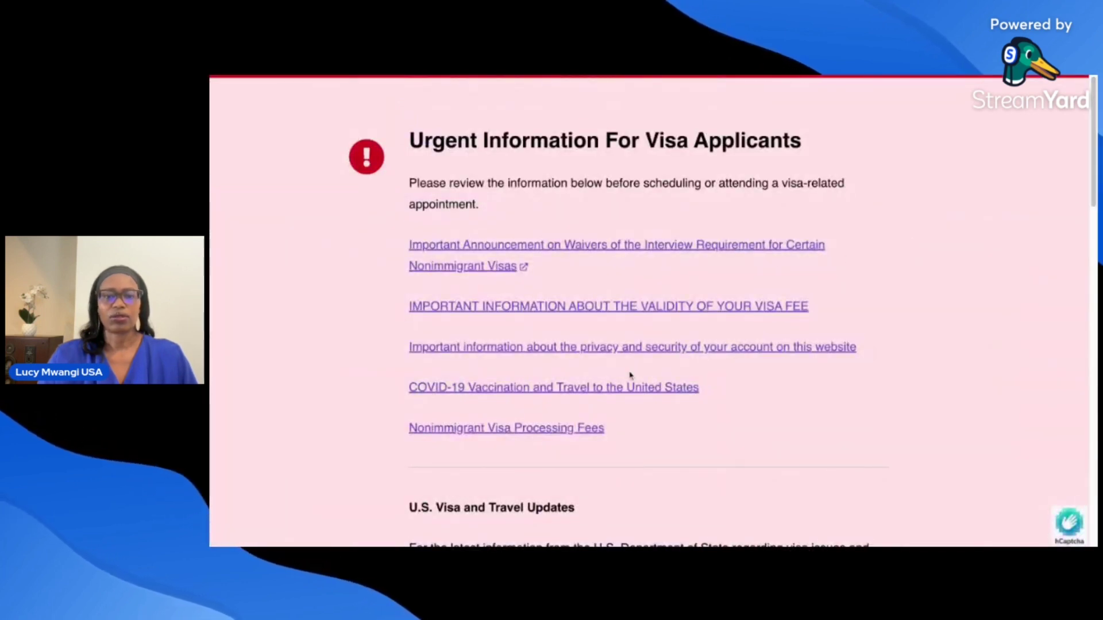
{"action": "scroll", "coordinate": [631, 376], "scroll_direction": "down", "scroll_amount": 7}
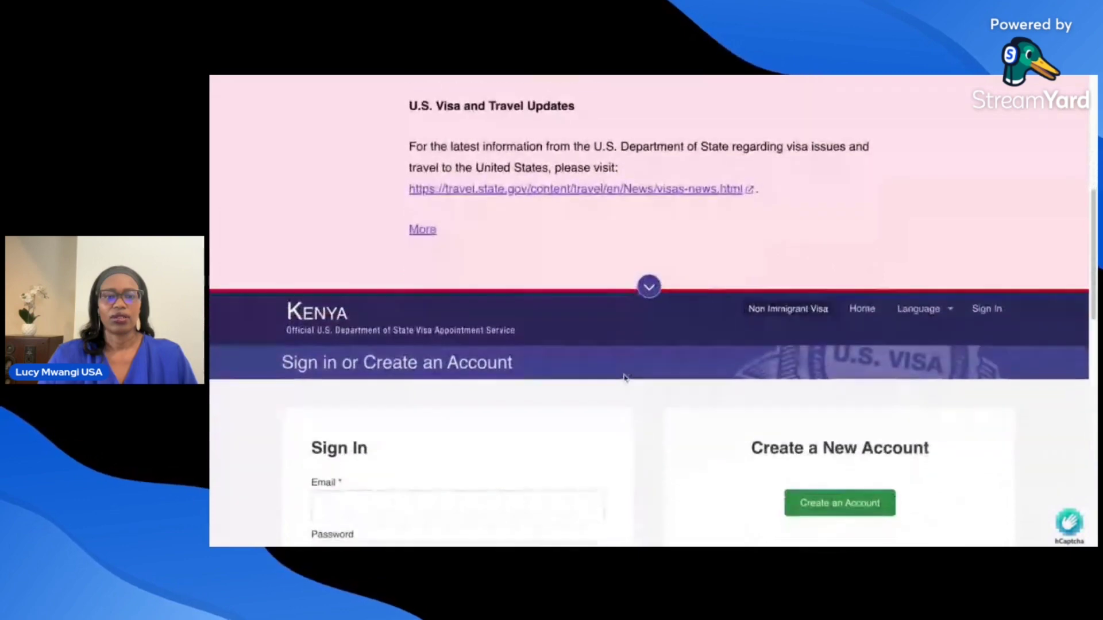
{"action": "scroll", "coordinate": [624, 377], "scroll_direction": "down", "scroll_amount": 2}
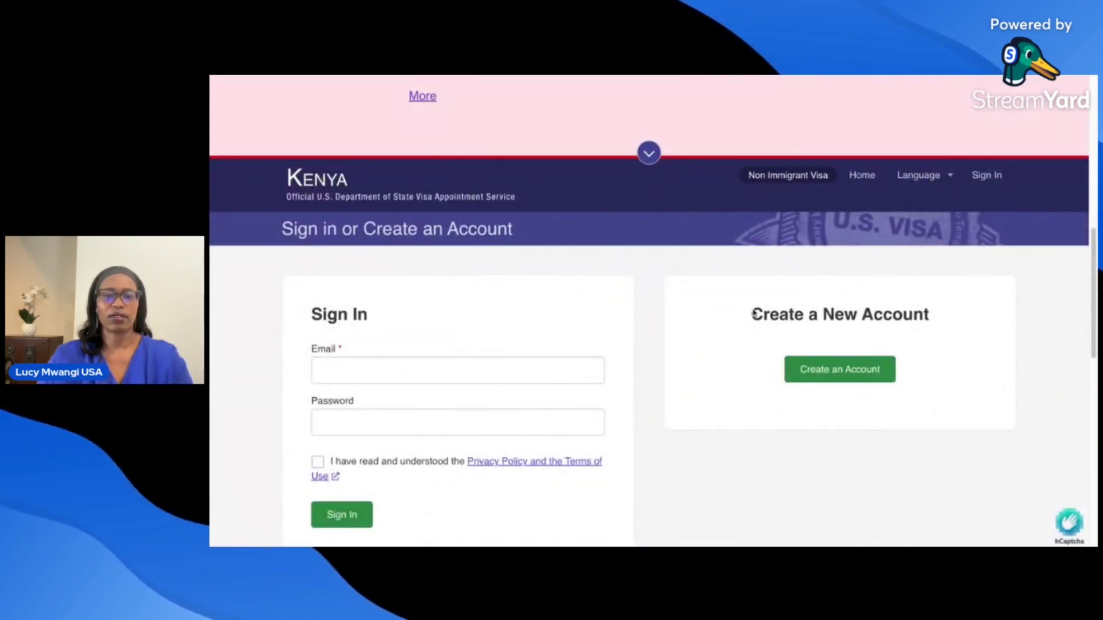
{"action": "left_click", "coordinate": [829, 371]}
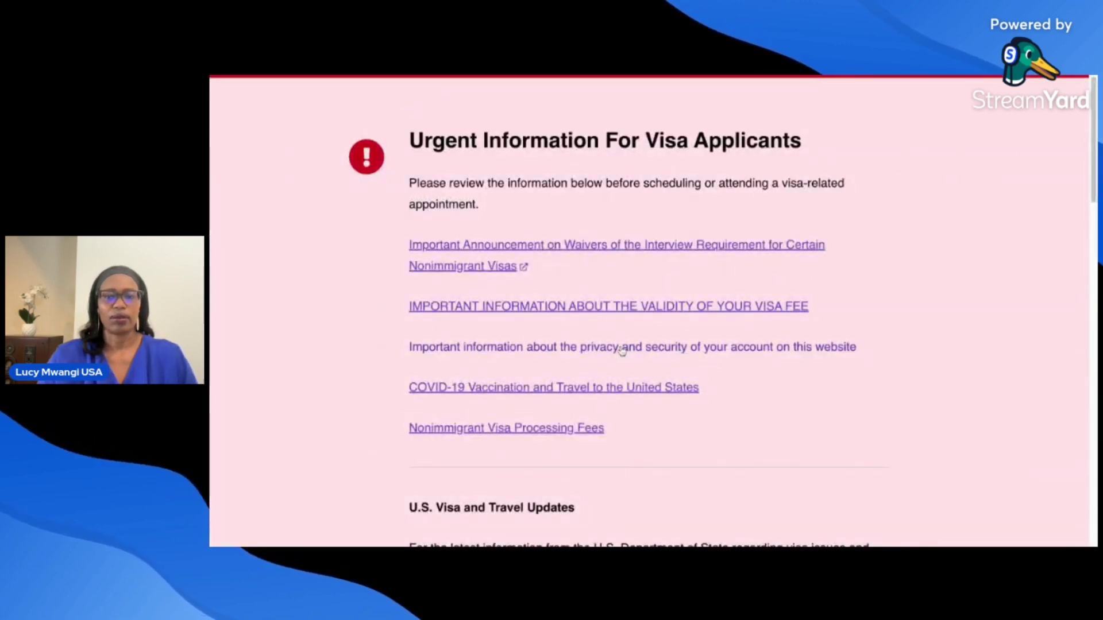
{"action": "scroll", "coordinate": [623, 343], "scroll_direction": "down", "scroll_amount": 7}
- Select the 'I have completed the DS-160 form' applicant condition on the Sign Up page
{"action": "scroll", "coordinate": [624, 345], "scroll_direction": "down", "scroll_amount": 5}
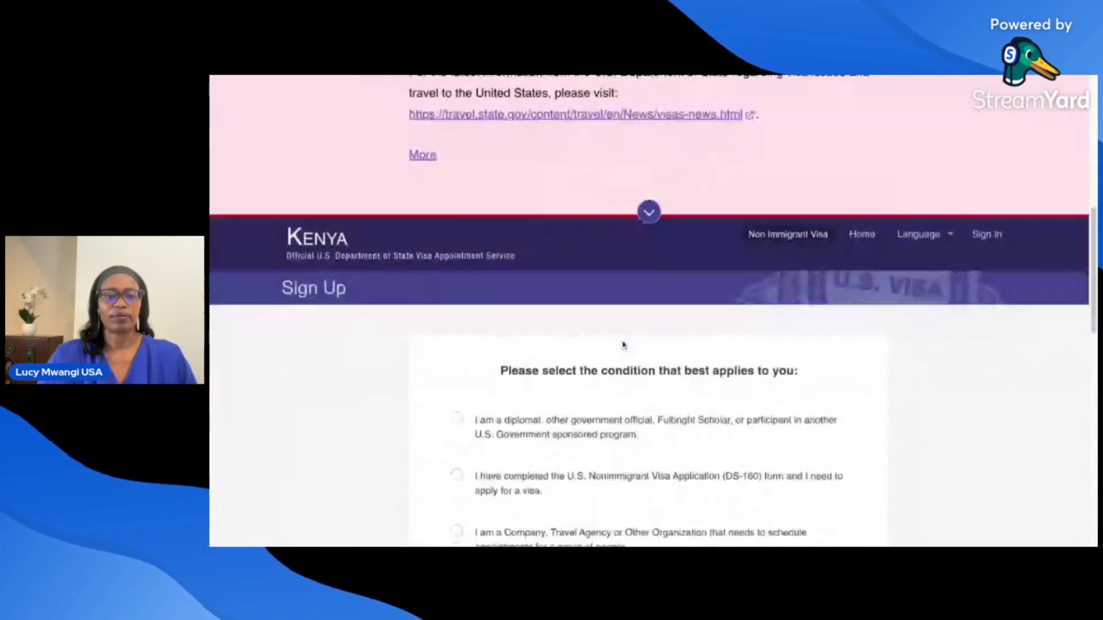
{"action": "scroll", "coordinate": [623, 344], "scroll_direction": "down", "scroll_amount": 1}
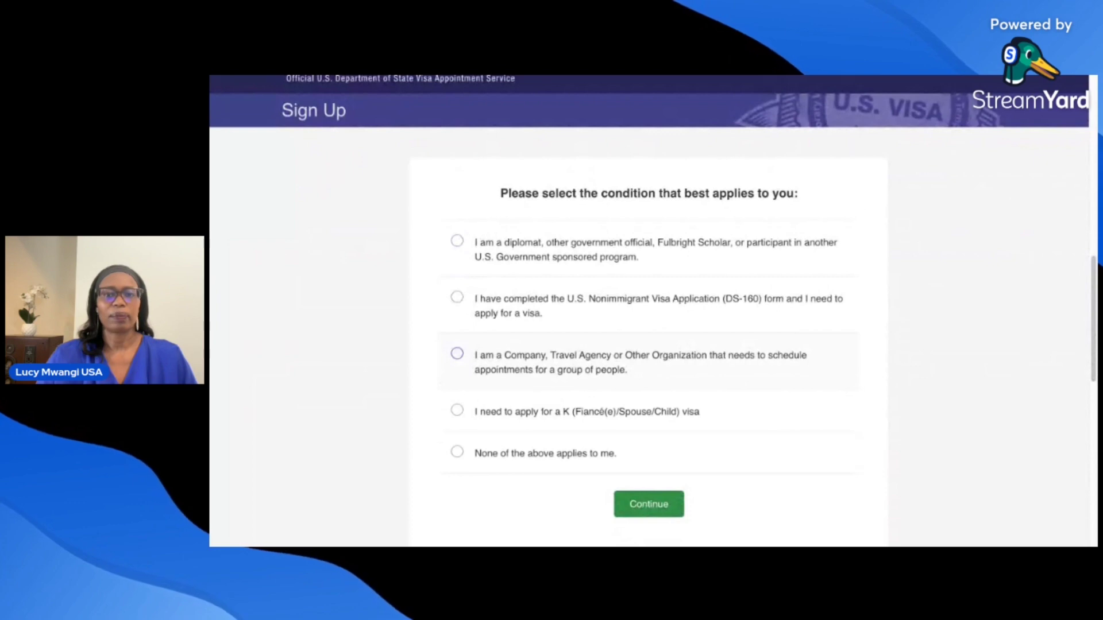
{"action": "scroll", "coordinate": [624, 356], "scroll_direction": "down", "scroll_amount": 1}
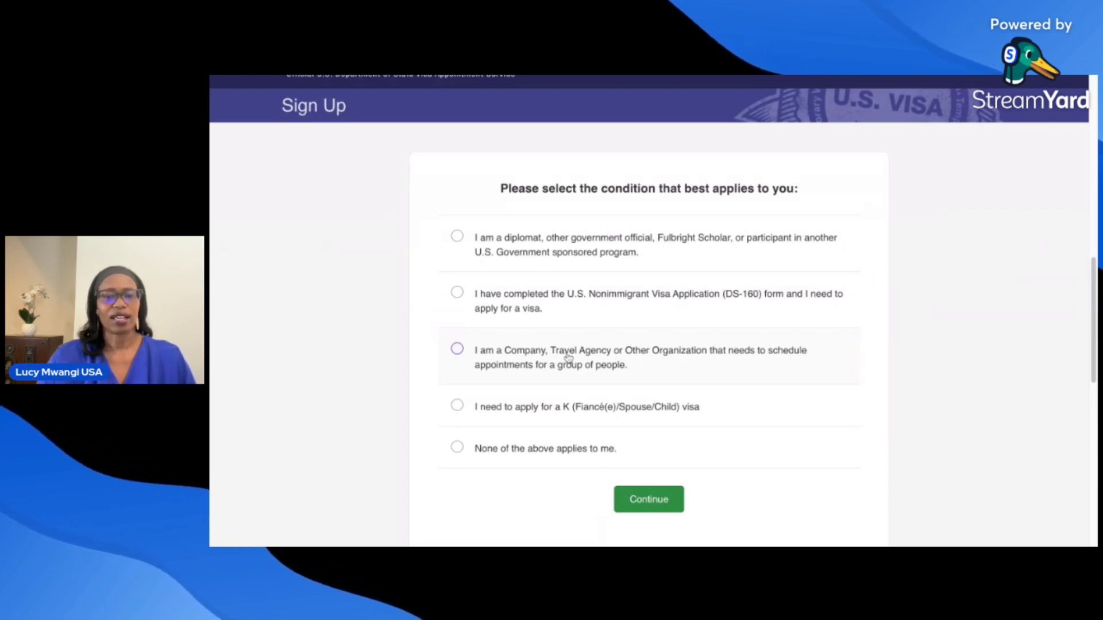
{"action": "left_click", "coordinate": [458, 293]}
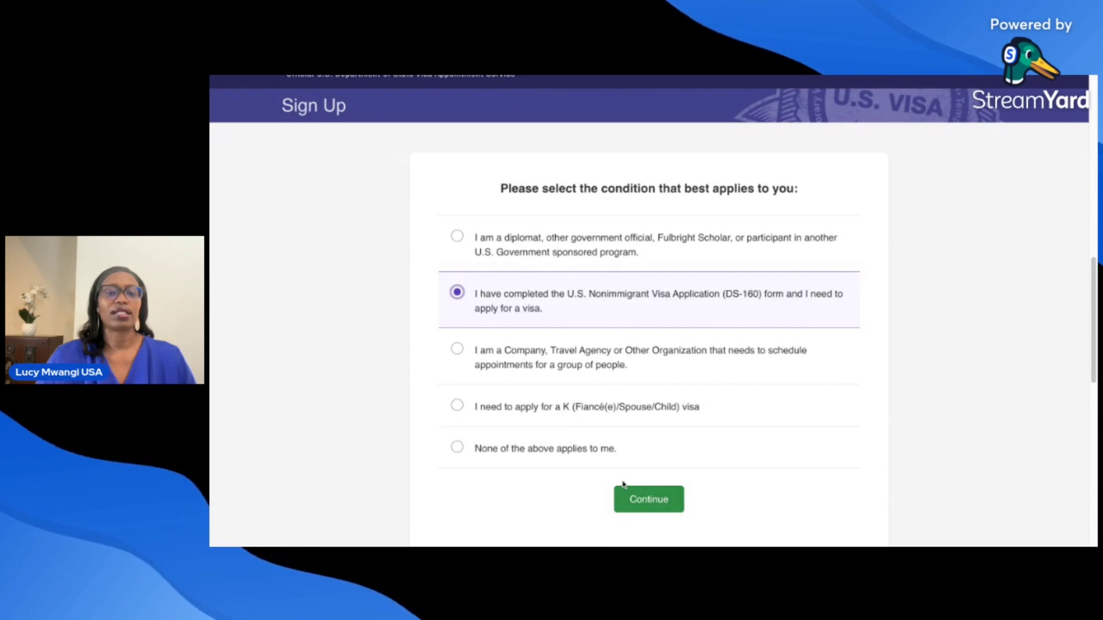
- Continue to the account signup form
{"action": "left_click", "coordinate": [651, 501]}
{"action": "scroll", "coordinate": [839, 313], "scroll_direction": "down", "scroll_amount": 5}
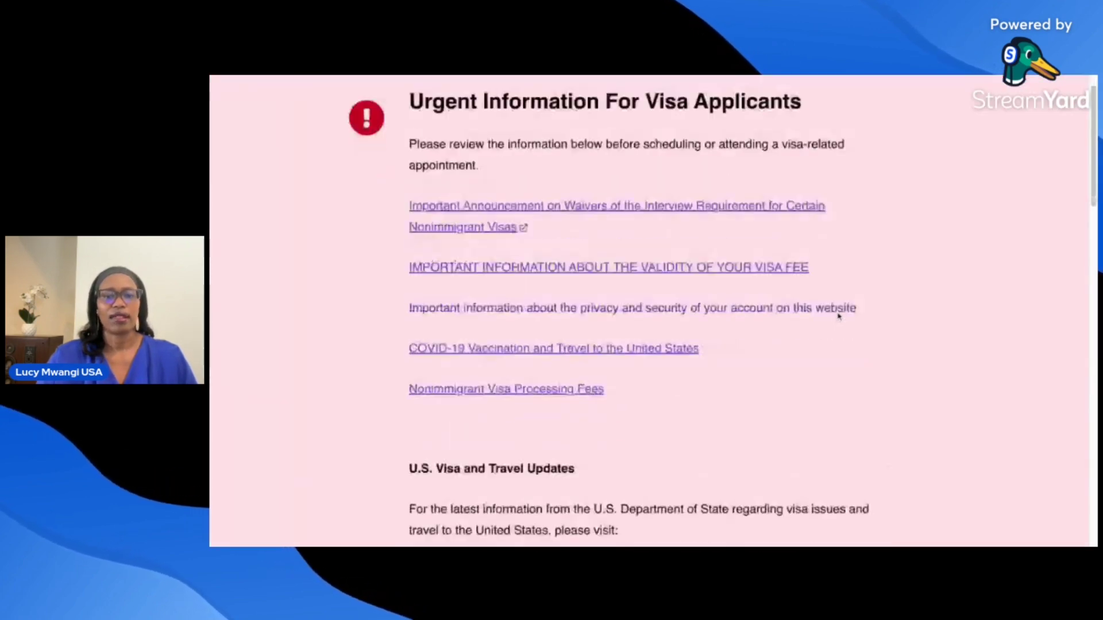
{"action": "scroll", "coordinate": [838, 317], "scroll_direction": "down", "scroll_amount": 7}
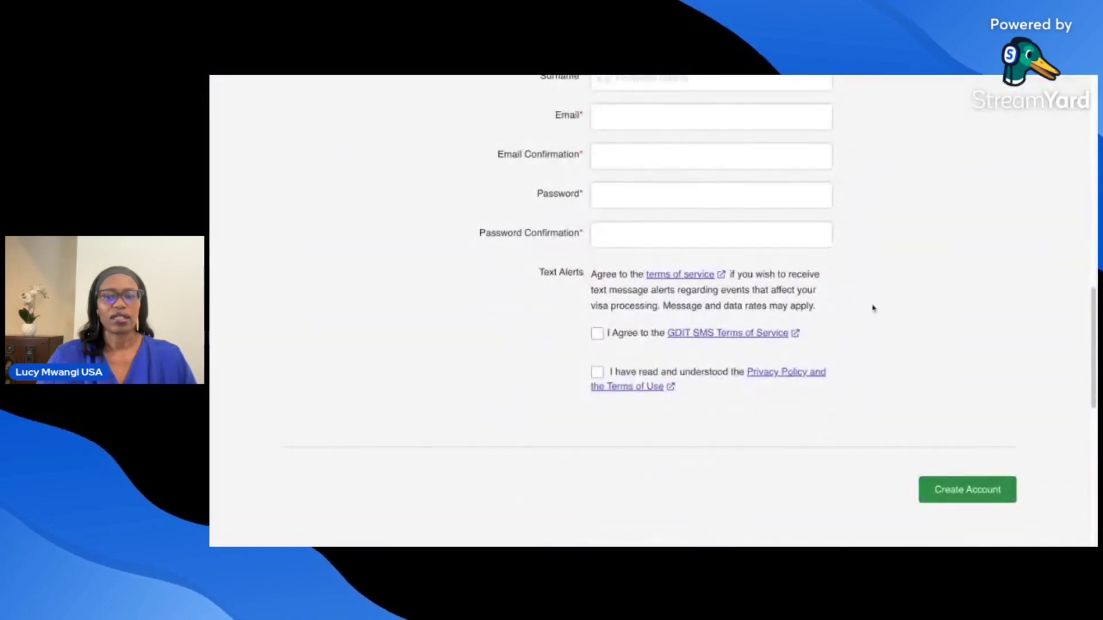
{"action": "scroll", "coordinate": [938, 276], "scroll_direction": "up", "scroll_amount": 1}
{"action": "scroll", "coordinate": [938, 292], "scroll_direction": "up", "scroll_amount": 3}
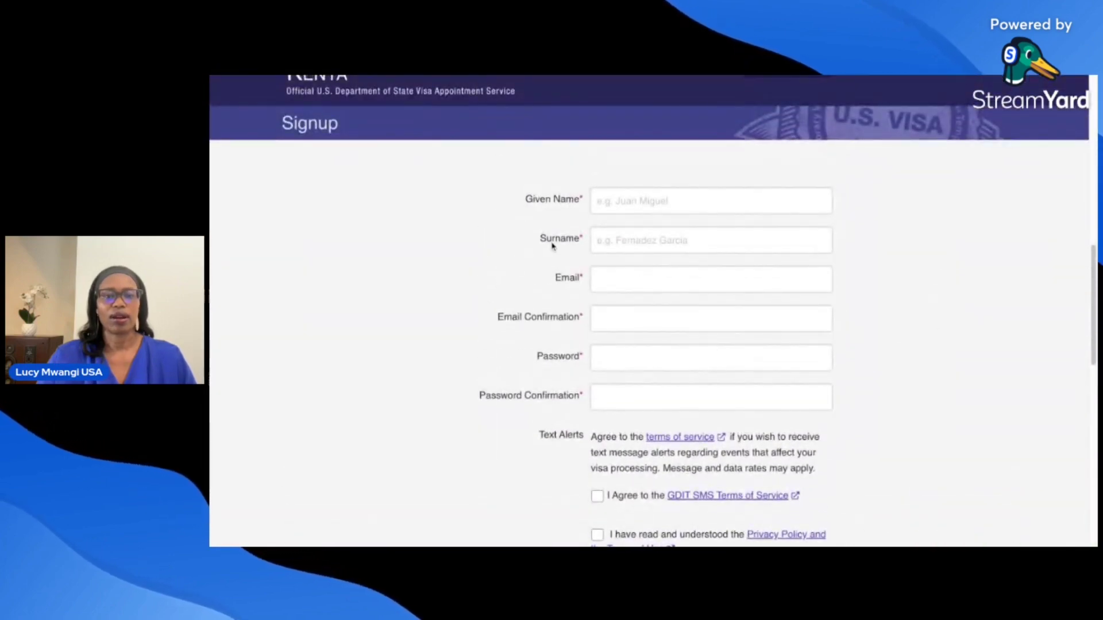
- Autofill the applicant's given name and surname and enter their e-mail address
{"action": "left_click", "coordinate": [625, 208]}
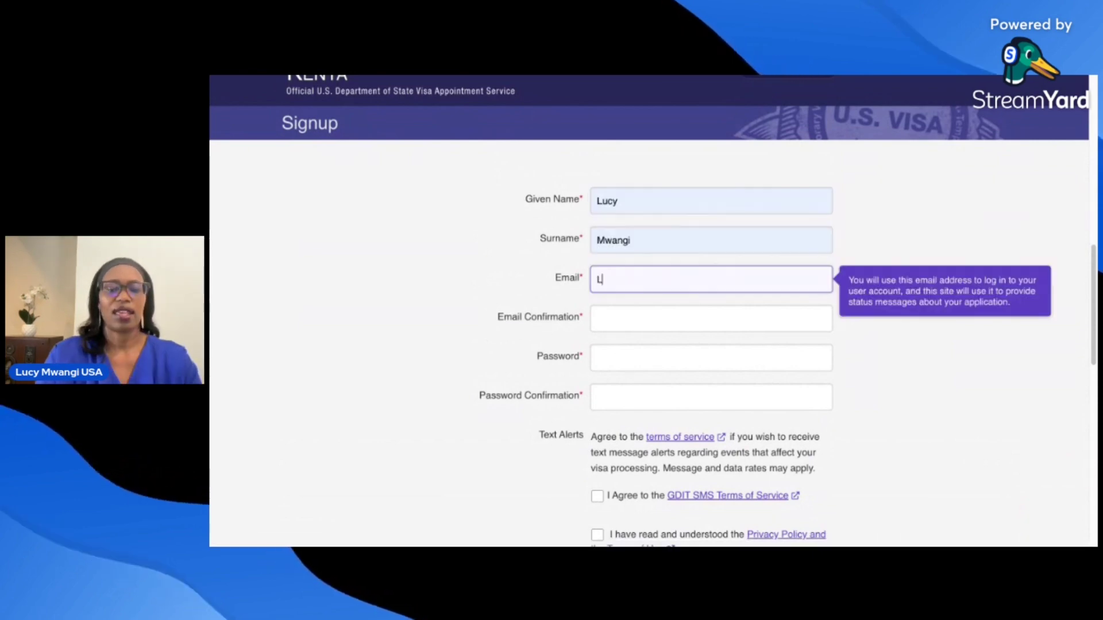
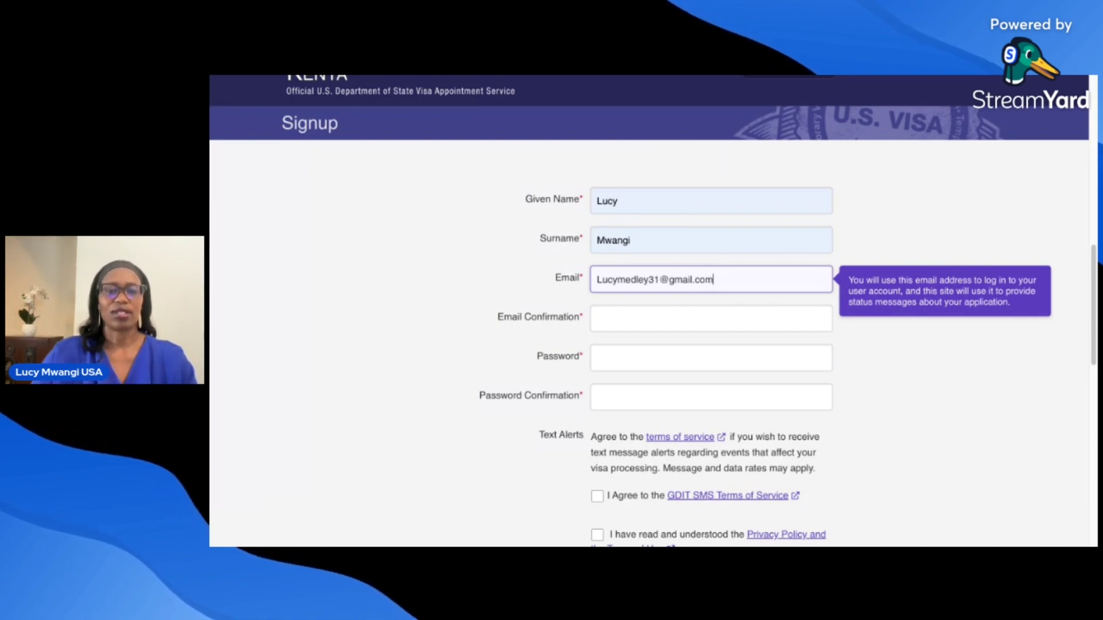
{"action": "left_click", "coordinate": [630, 322]}
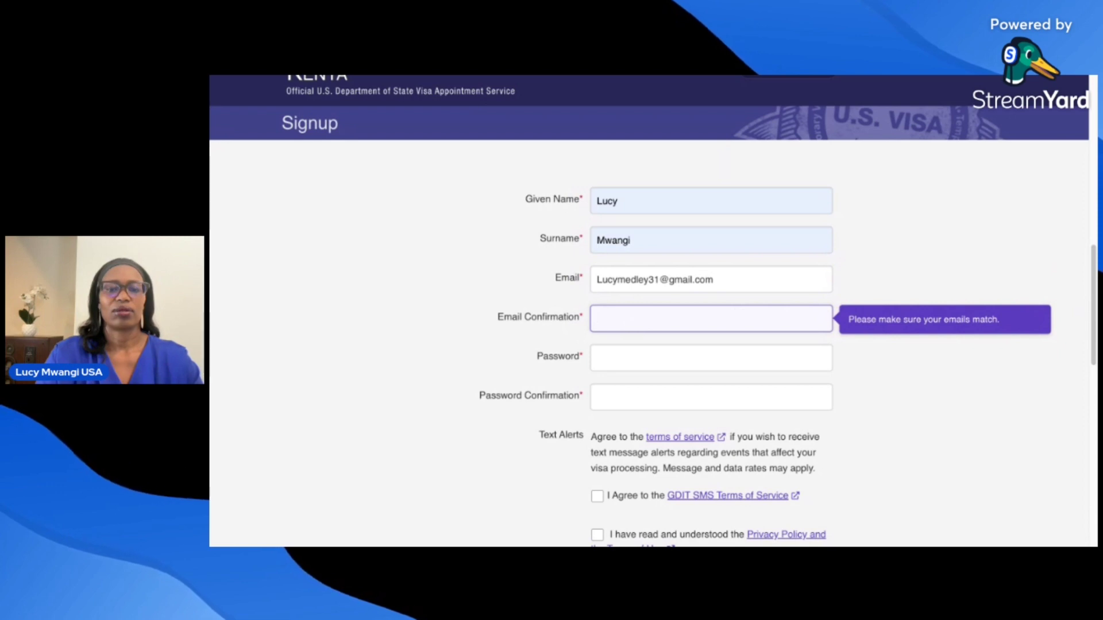
- Retype the applicant's e-mail address in Email Confirmation, correcting a typo
{"action": "type", "text": "l"}
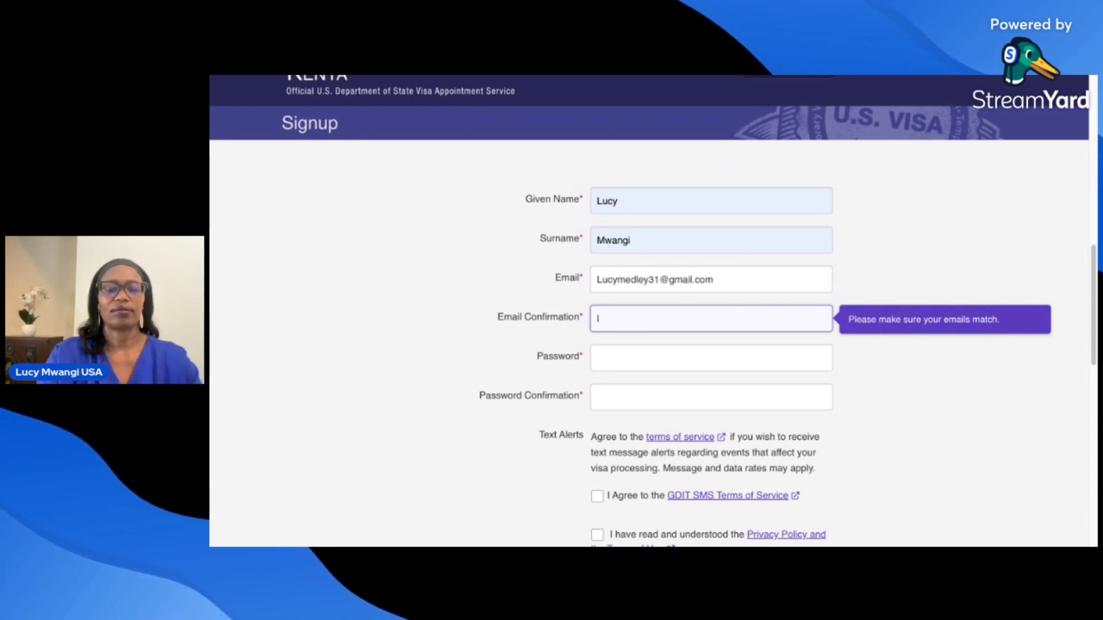
{"action": "type", "text": "UCY"}
{"action": "key", "text": "BackSpace"}
{"action": "key", "text": "BackSpace"}
{"action": "key", "text": "BackSpace"}
{"action": "key", "text": "BackSpace"}
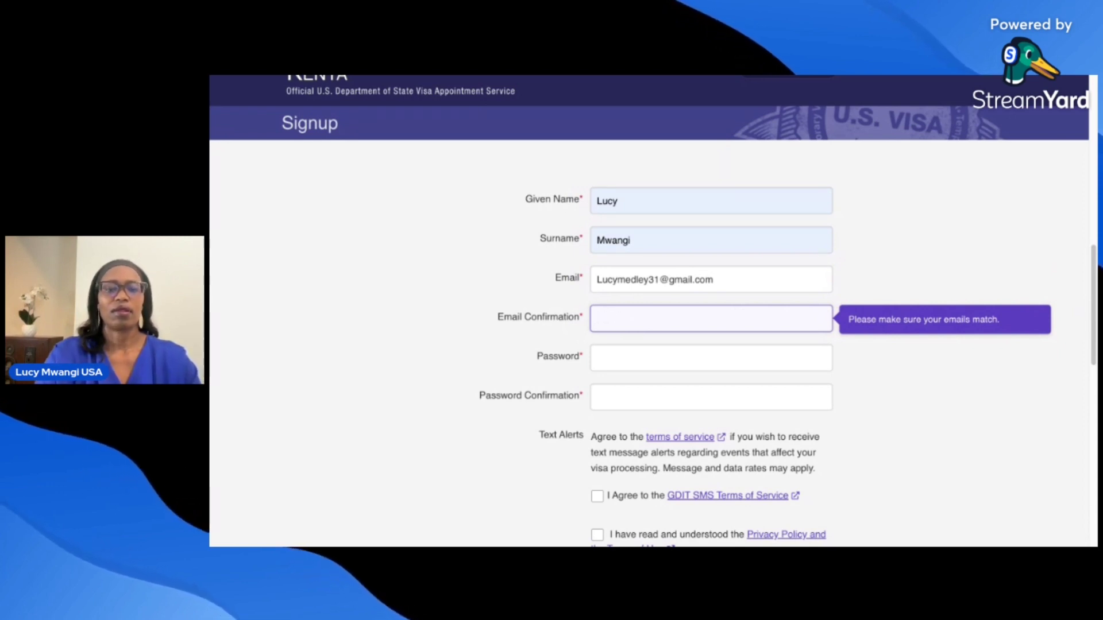
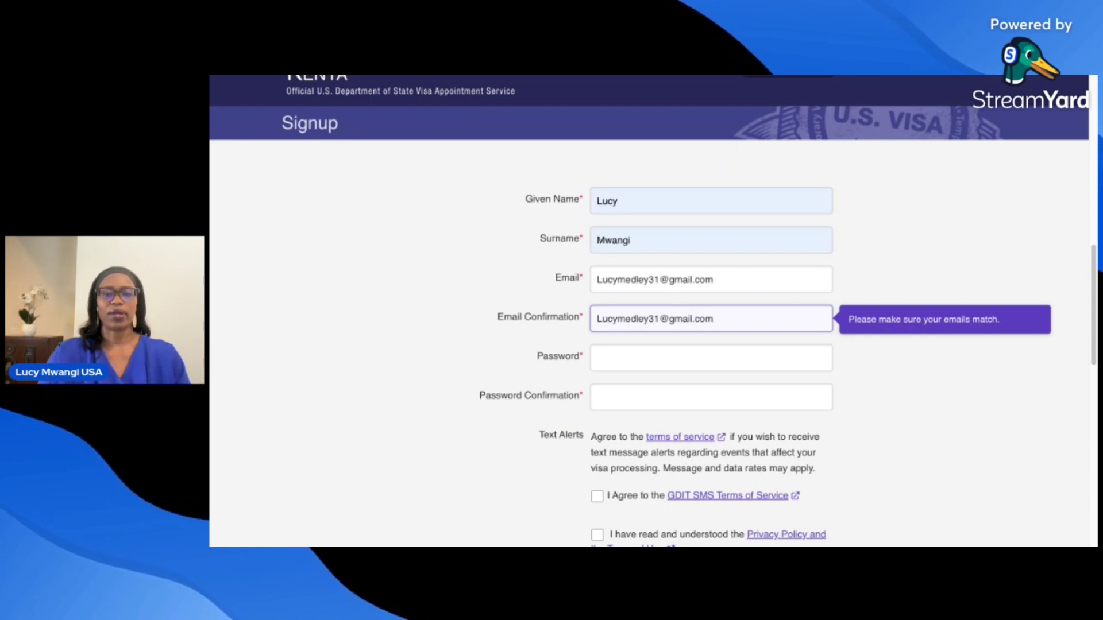
- Enter the account password and repeat it in Password Confirmation
{"action": "left_click", "coordinate": [616, 356]}
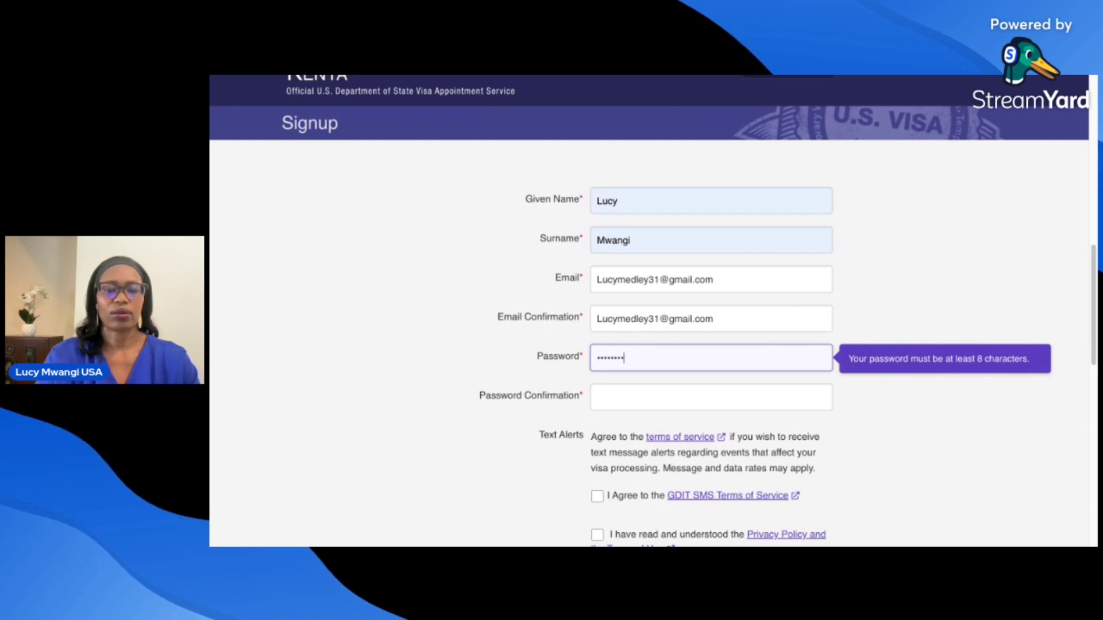
{"action": "type", "text": "••"}
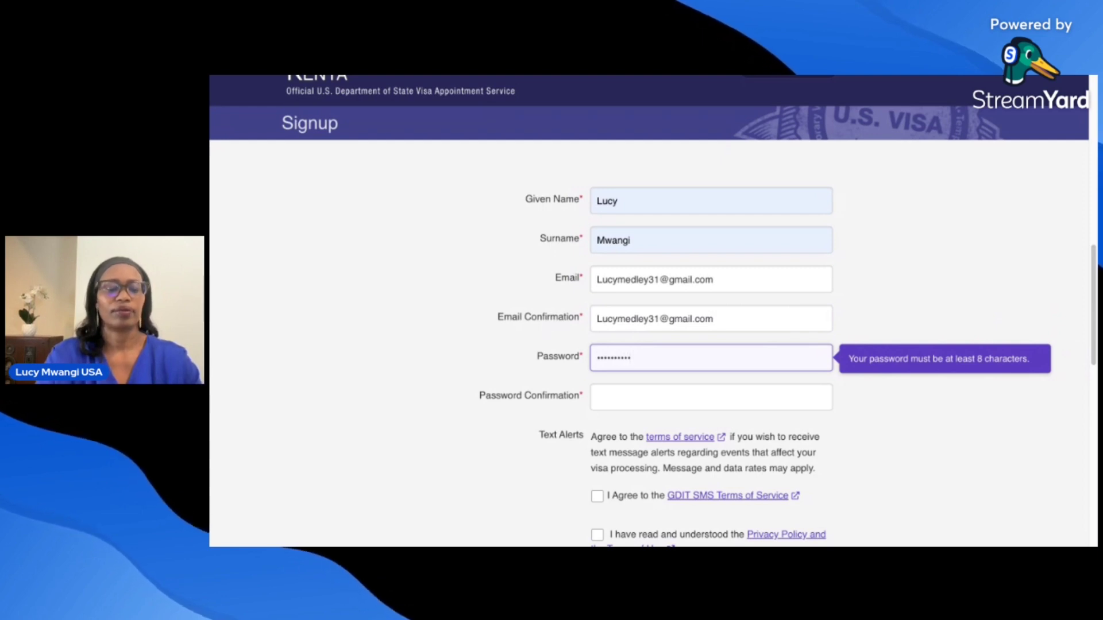
{"action": "type", "text": "•"}
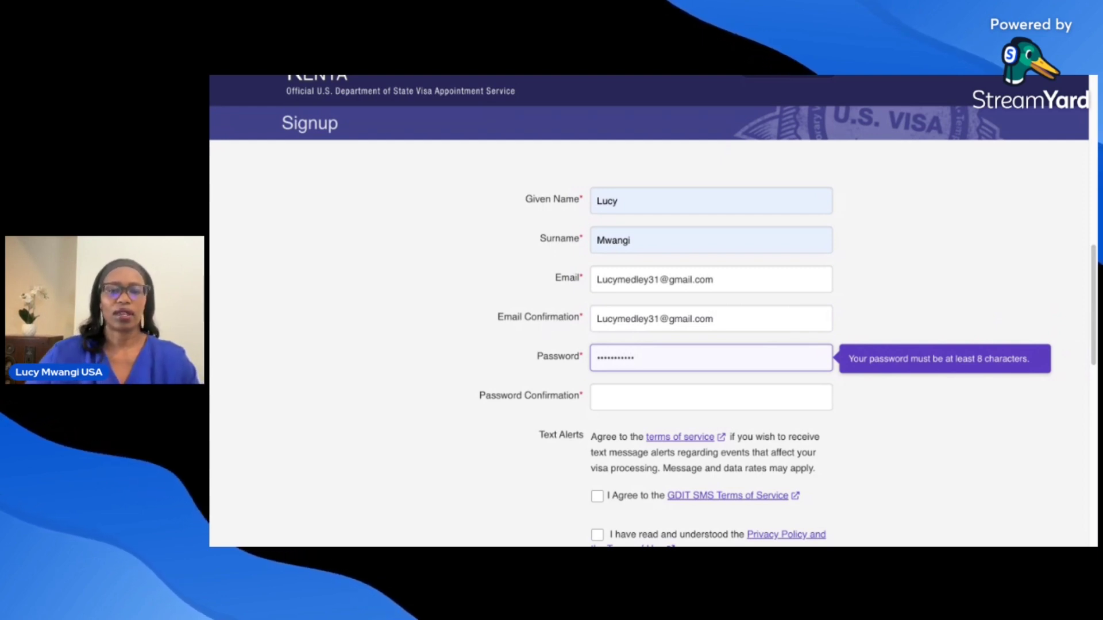
{"action": "left_click", "coordinate": [616, 397]}
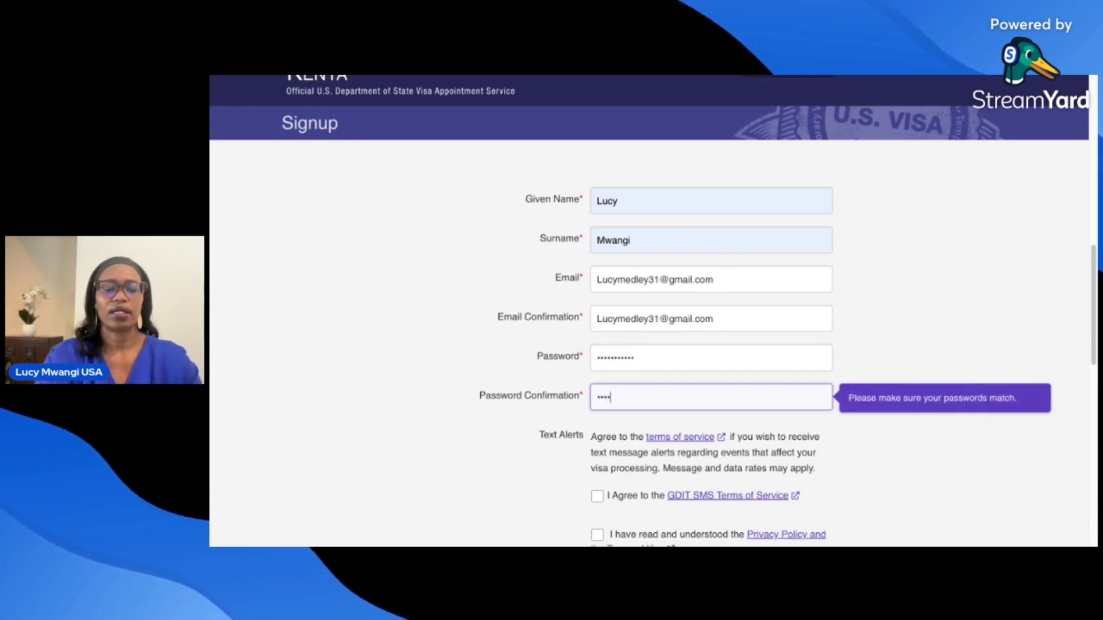
{"action": "type", "text": "•••••••••"}
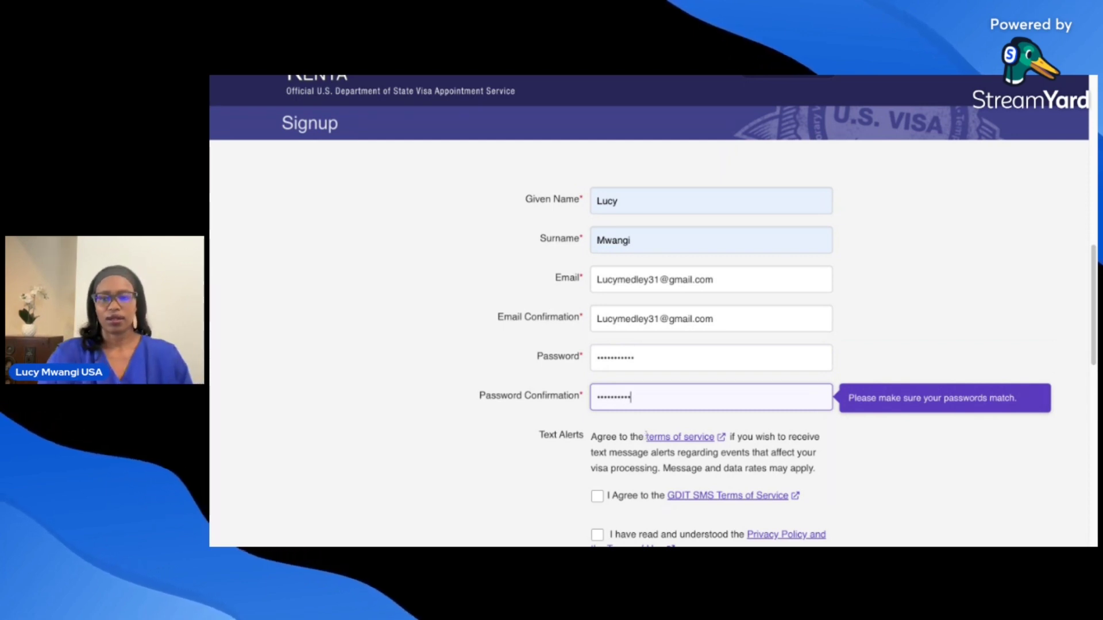
{"action": "scroll", "coordinate": [1092, 322], "scroll_direction": "down", "scroll_amount": 1}
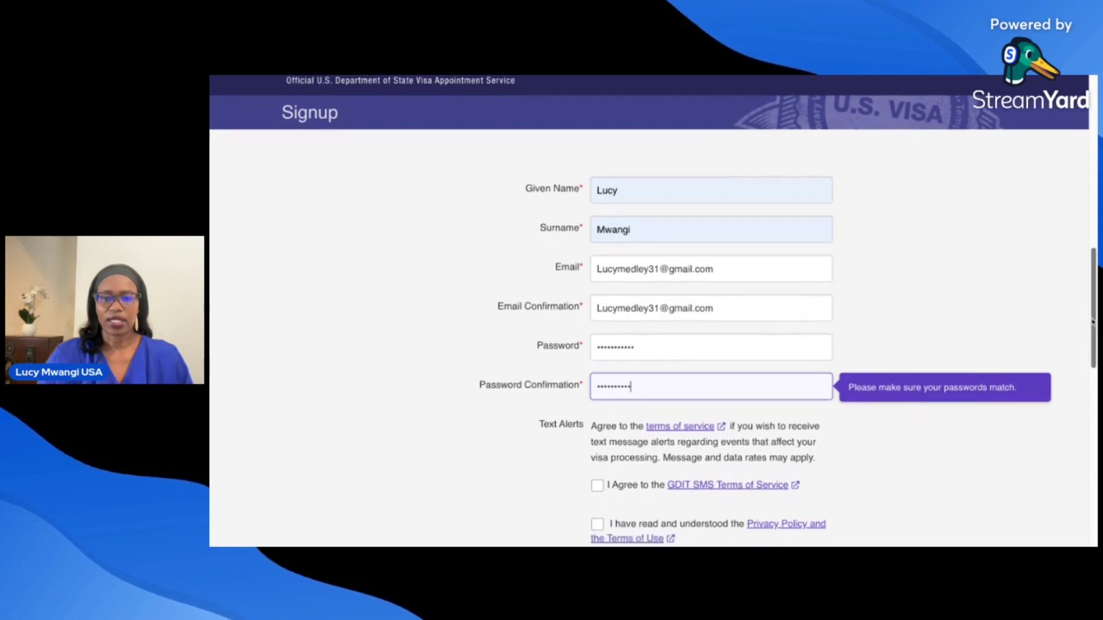
{"action": "scroll", "coordinate": [1093, 323], "scroll_direction": "down", "scroll_amount": 2}
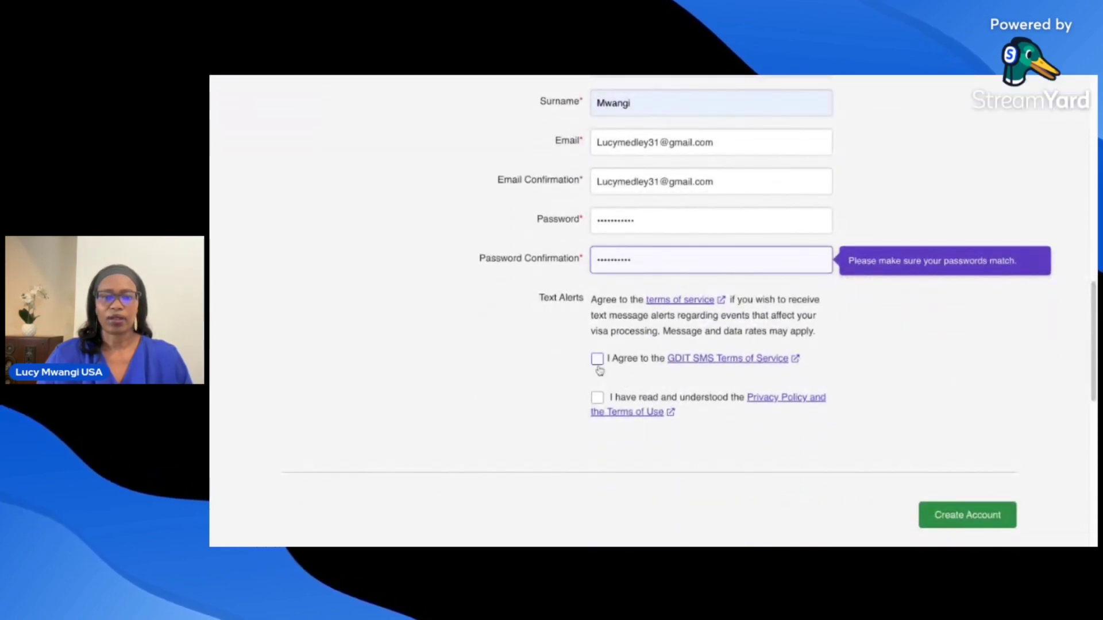
- Agree to the GDIT SMS terms and set the mobile country code to Kenya +254
{"action": "left_click", "coordinate": [598, 361]}
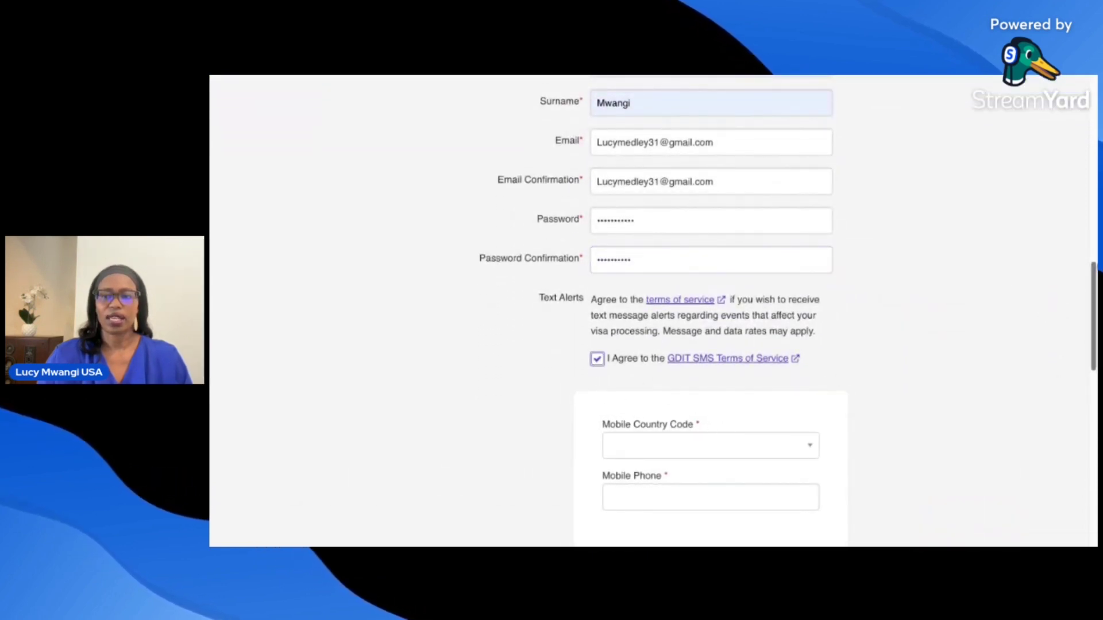
{"action": "scroll", "coordinate": [704, 305], "scroll_direction": "down", "scroll_amount": 3}
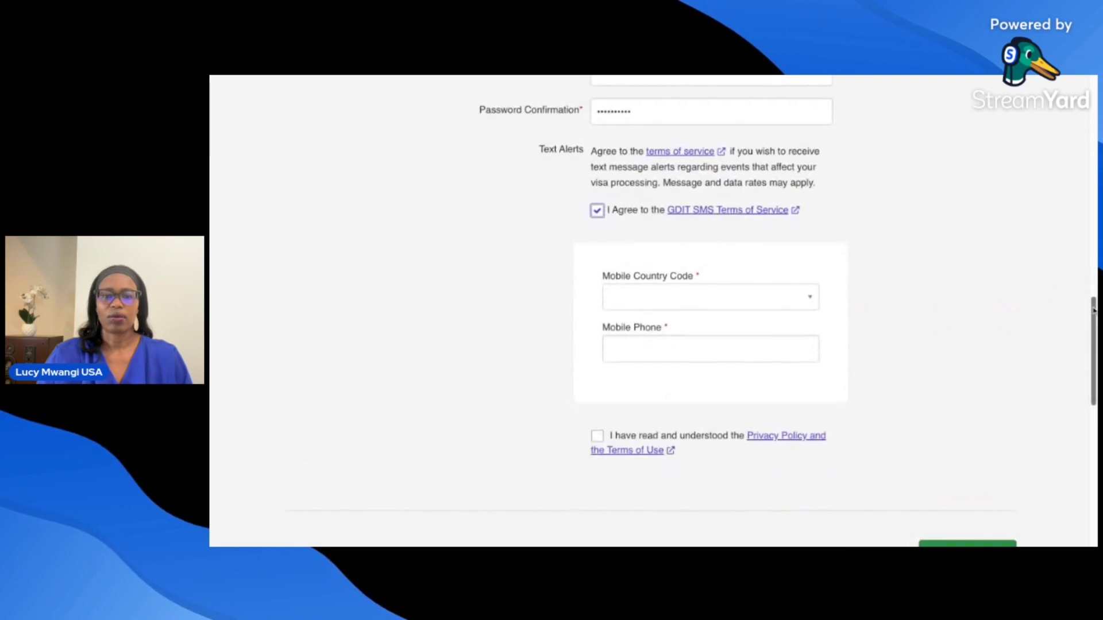
{"action": "left_click", "coordinate": [656, 302]}
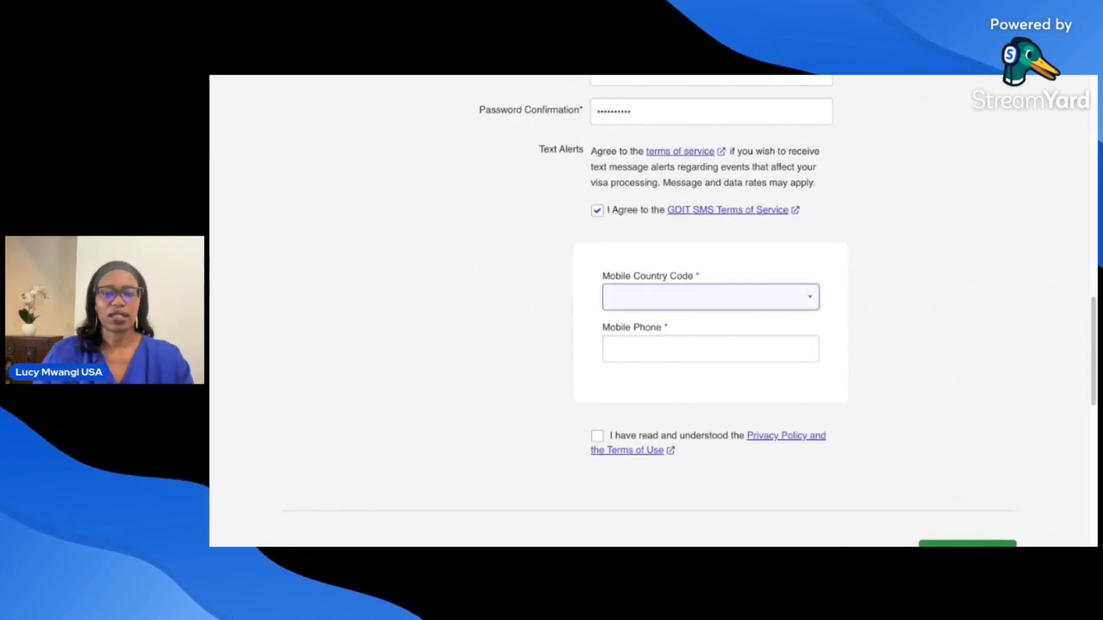
{"action": "left_click", "coordinate": [693, 477]}
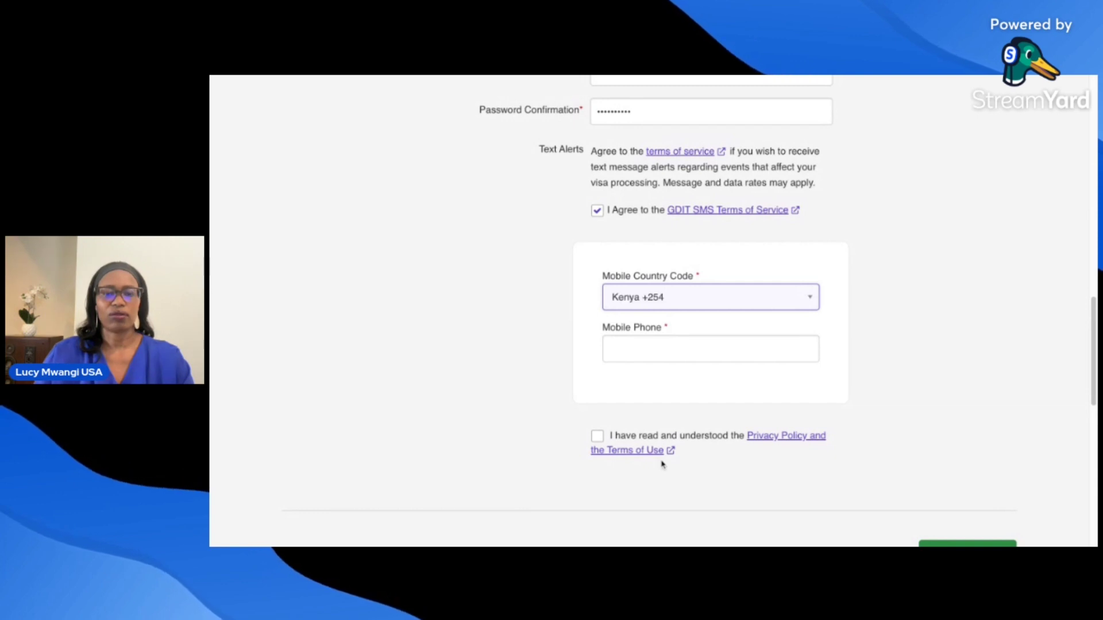
- Enter the applicant's mobile number and accept the Privacy Policy and Terms of Use
{"action": "left_click", "coordinate": [662, 351]}
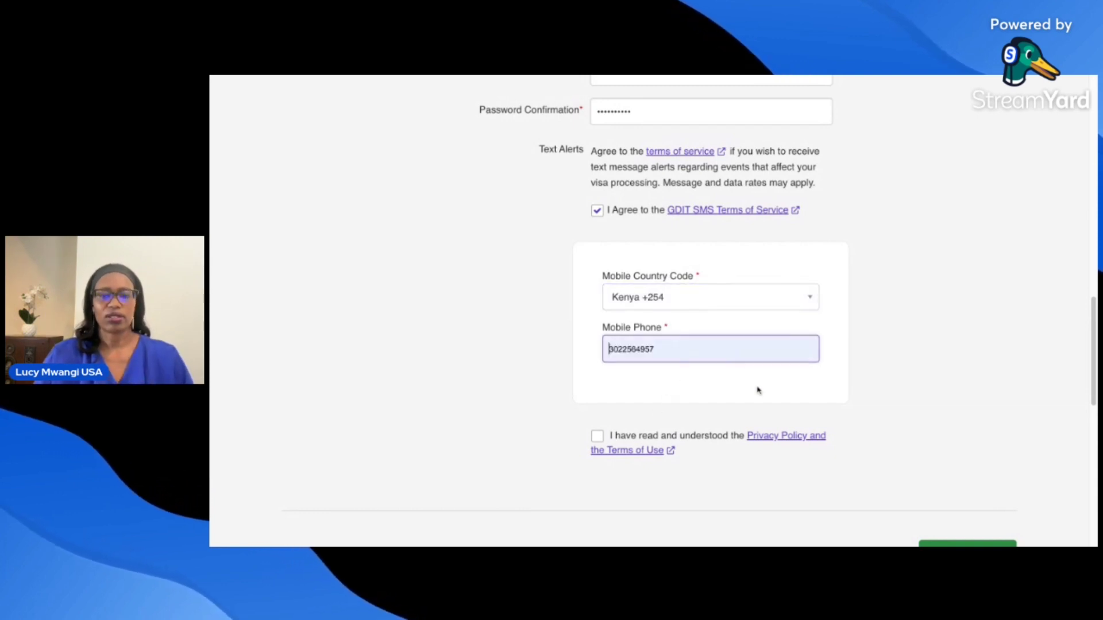
{"action": "left_click", "coordinate": [579, 400]}
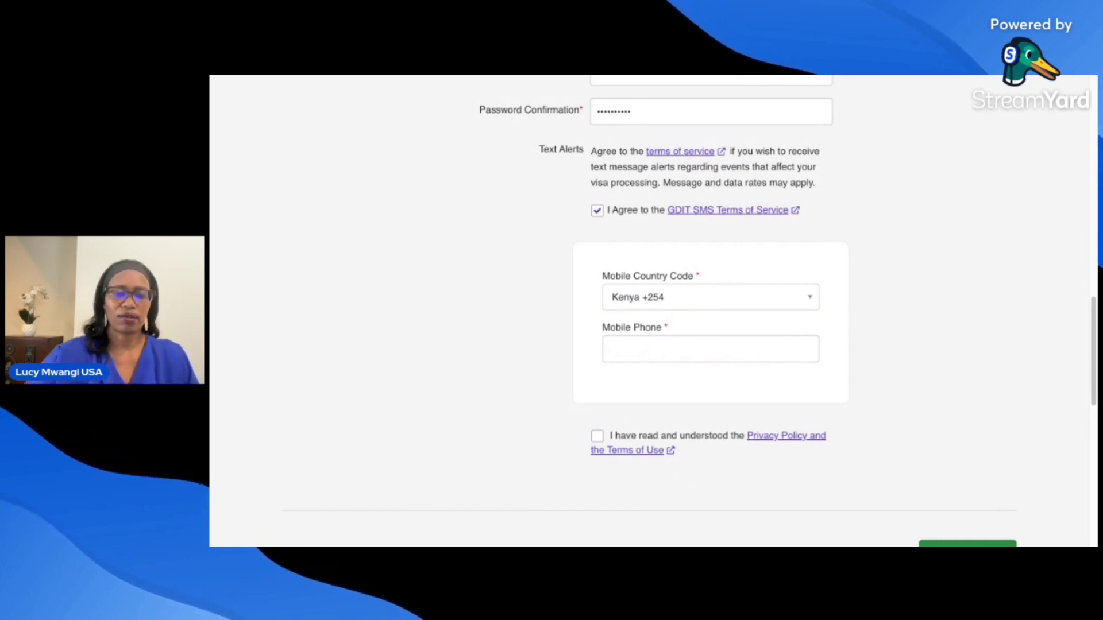
{"action": "left_click", "coordinate": [631, 356]}
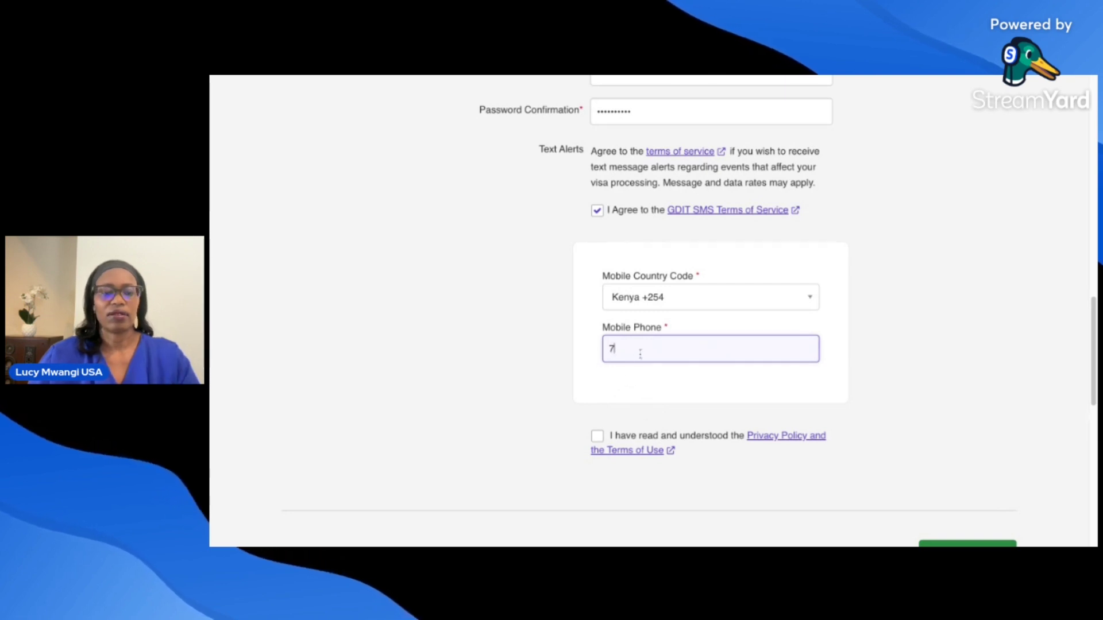
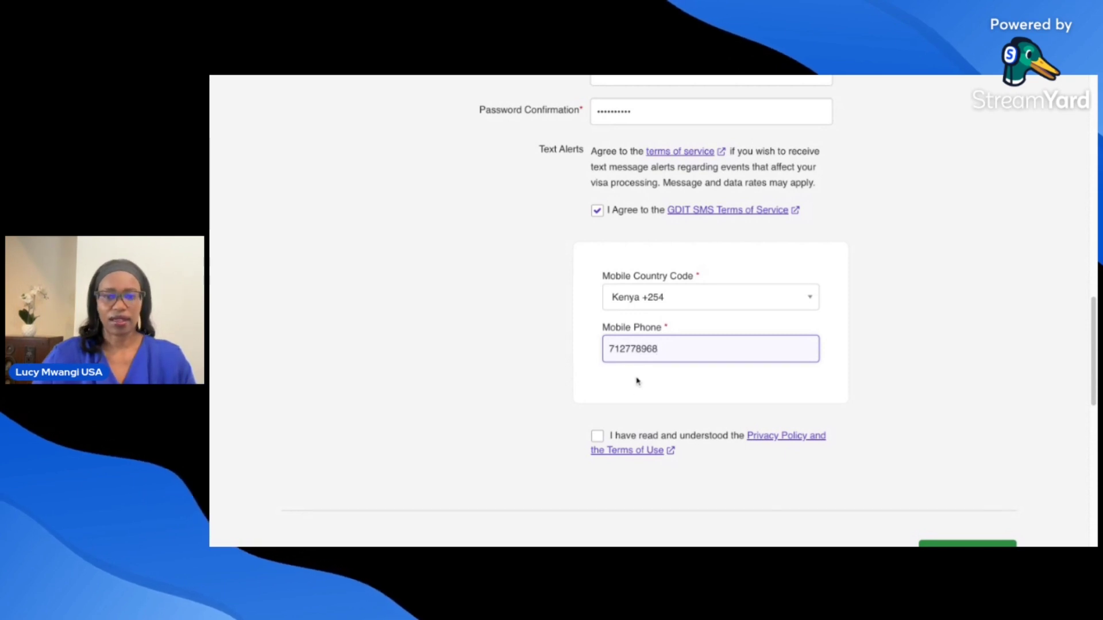
{"action": "left_click", "coordinate": [598, 436]}
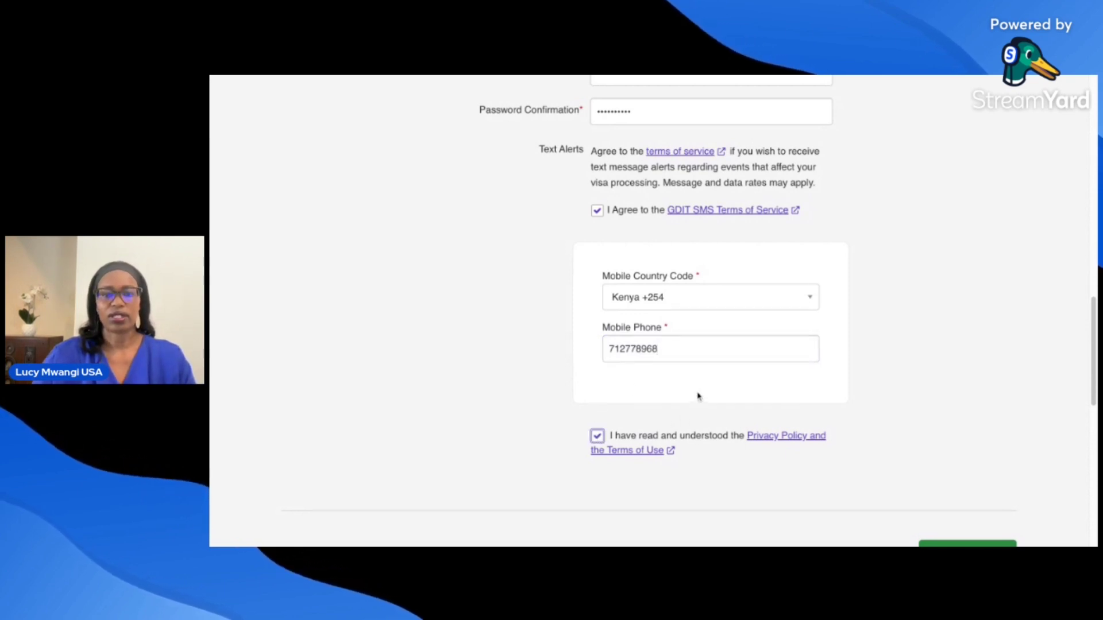
- Submit Create Account, see the e-mail 'Has already been taken' error, and move to sign-in
{"action": "scroll", "coordinate": [1057, 399], "scroll_direction": "down", "scroll_amount": 5}
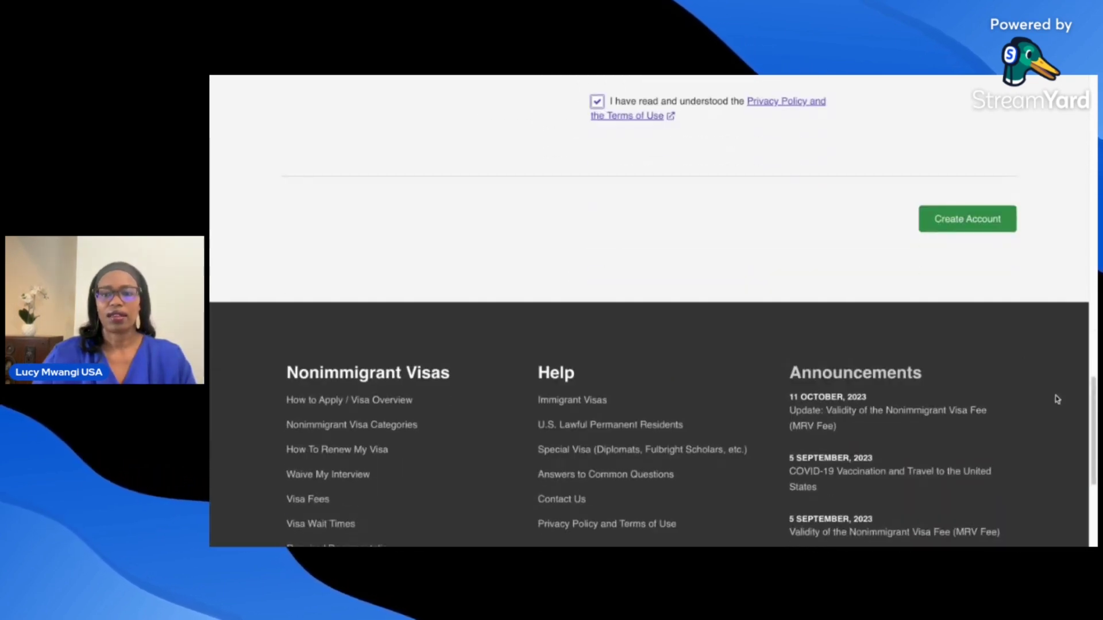
{"action": "left_click", "coordinate": [971, 230]}
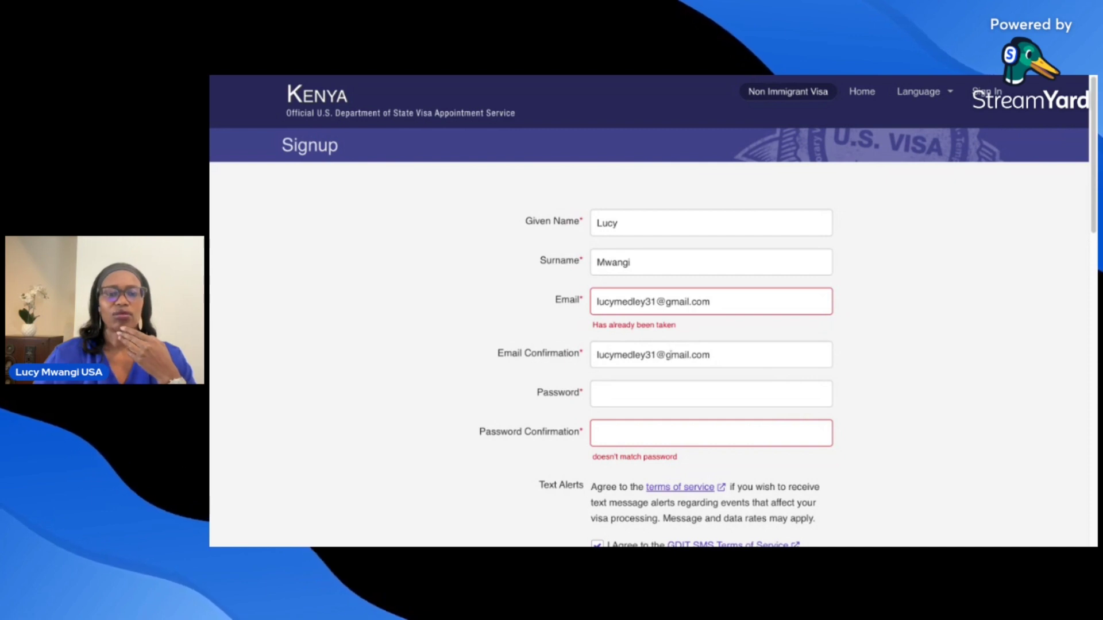
{"action": "scroll", "coordinate": [620, 366], "scroll_direction": "down", "scroll_amount": 1}
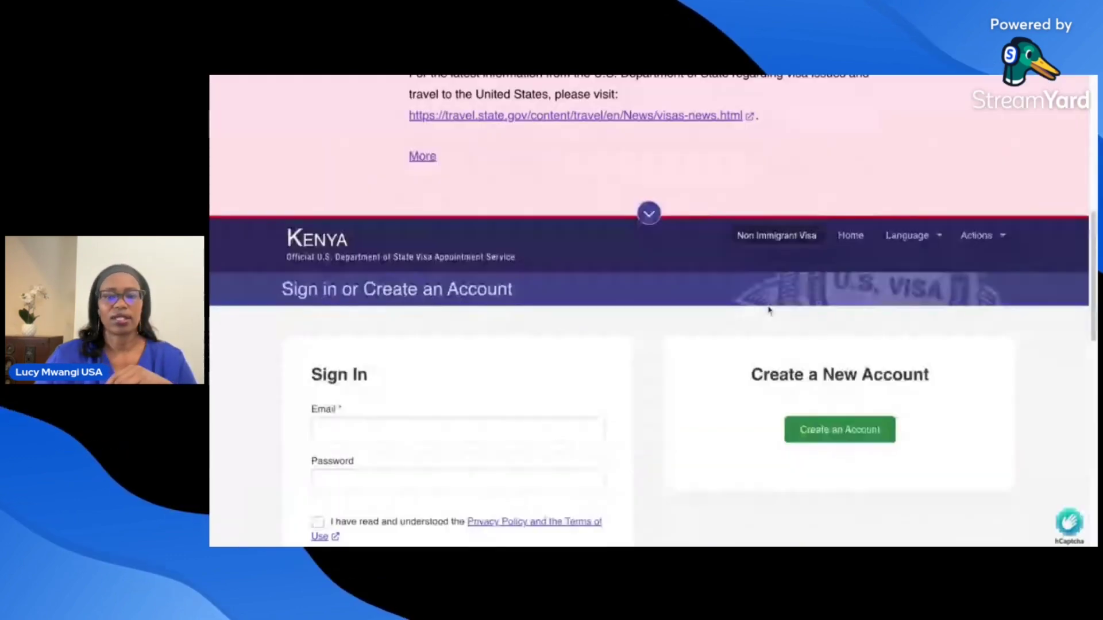
{"action": "scroll", "coordinate": [769, 310], "scroll_direction": "down", "scroll_amount": 2}
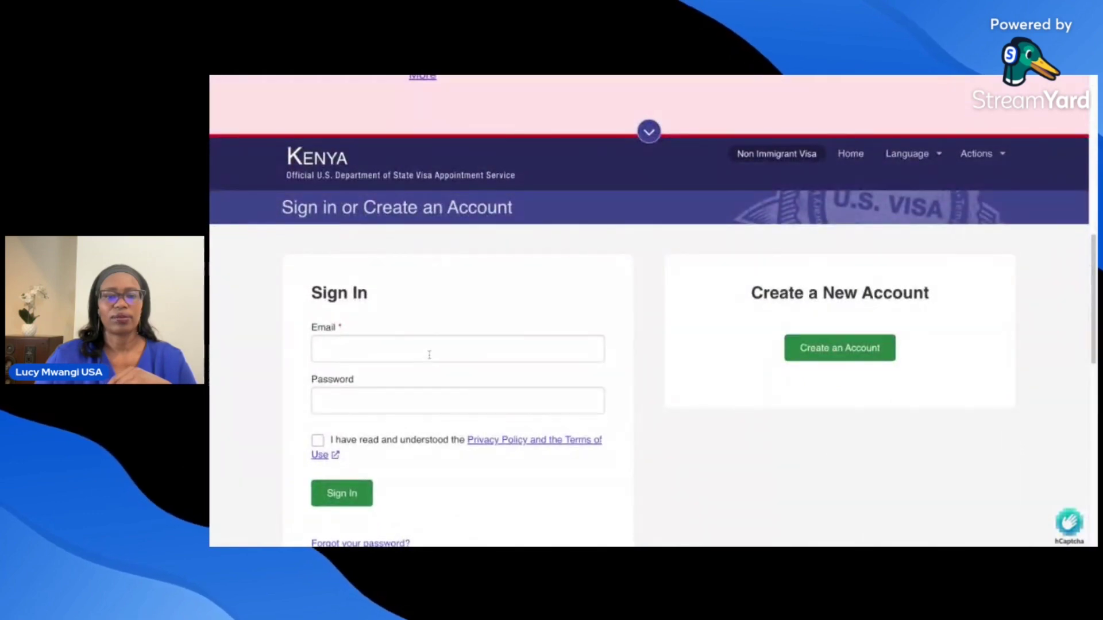
- Sign in with the registered e-mail and password, accepting the Privacy Policy and Terms
{"action": "left_click", "coordinate": [428, 353]}
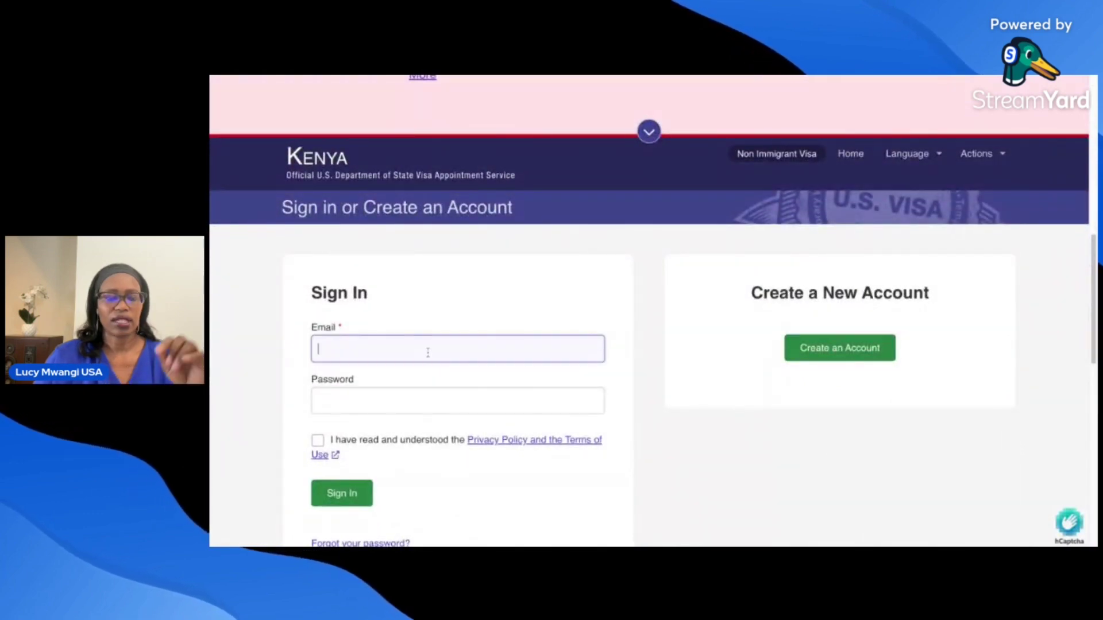
{"action": "left_click", "coordinate": [435, 367]}
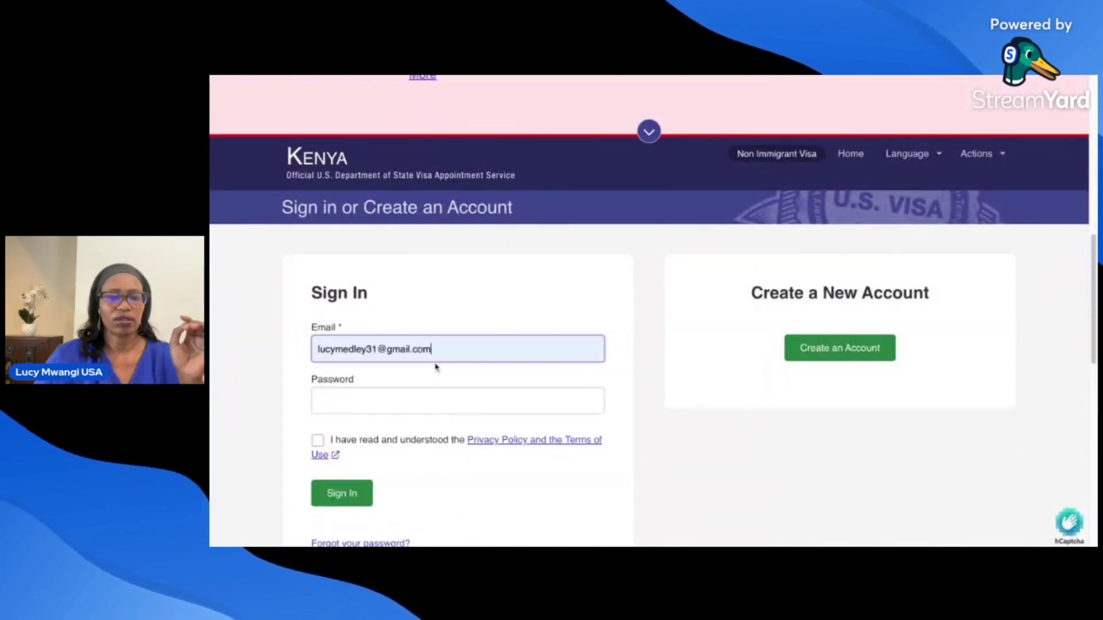
{"action": "left_click", "coordinate": [422, 402]}
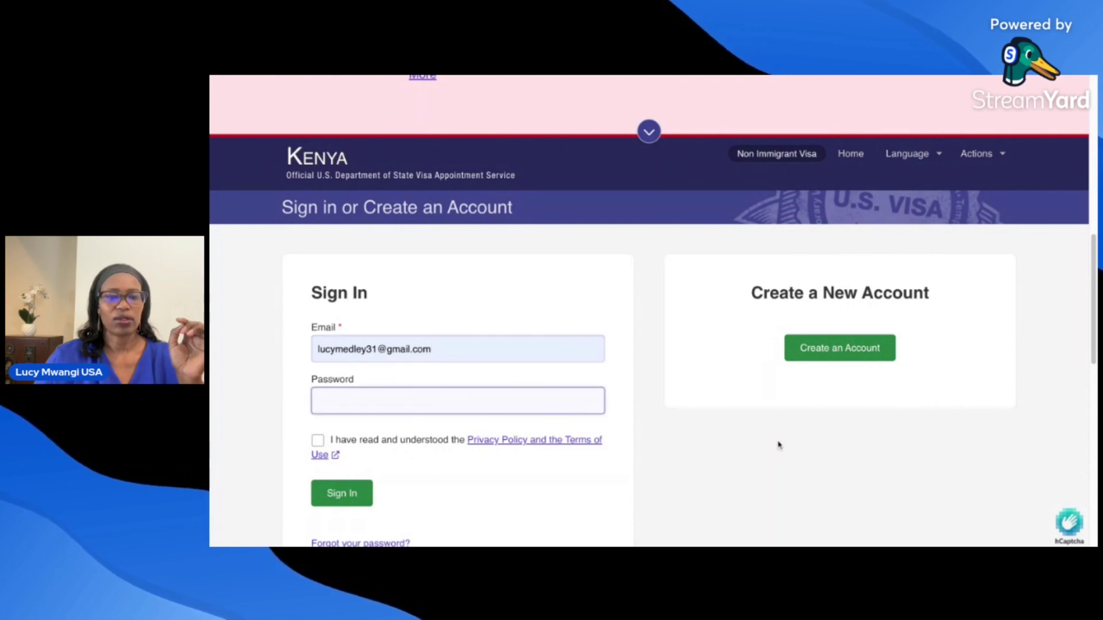
{"action": "type", "text": "*****"}
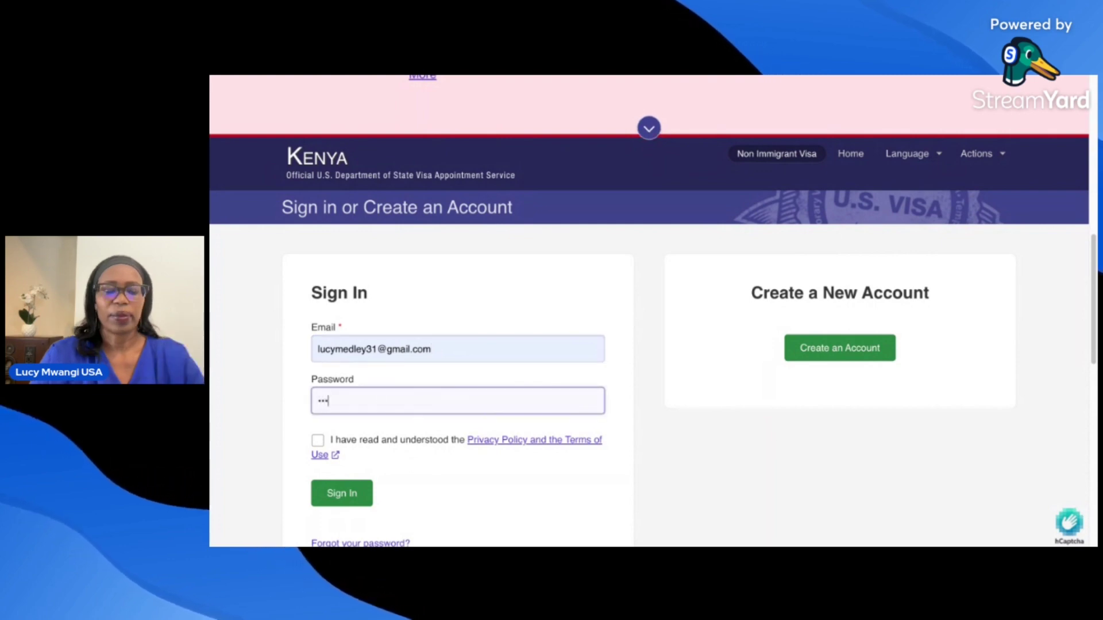
{"action": "type", "text": "***"}
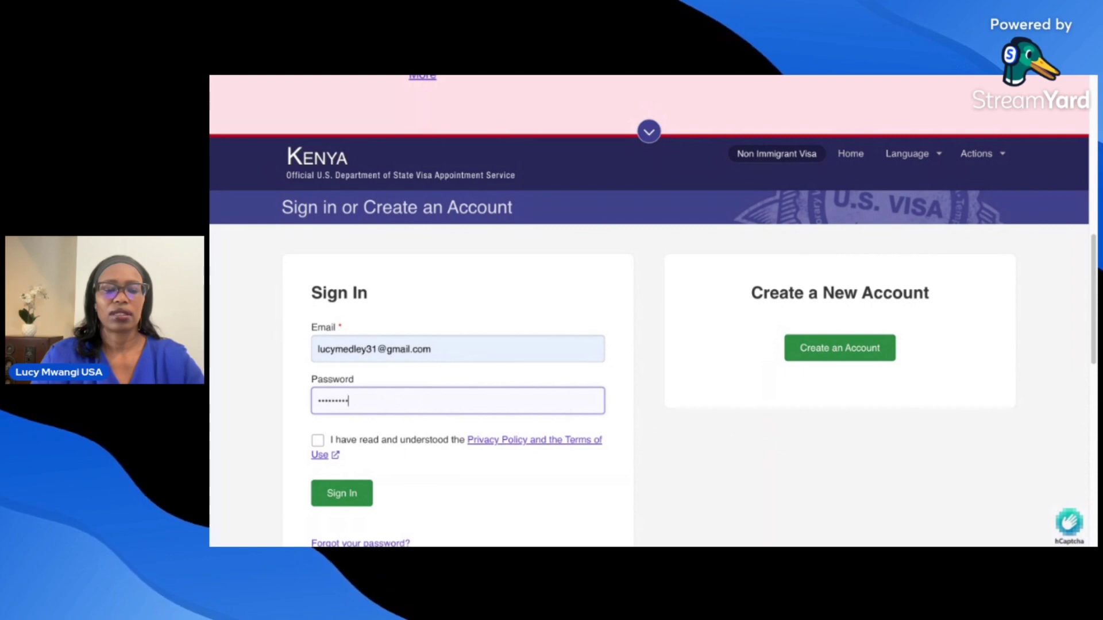
{"action": "type", "text": "*"}
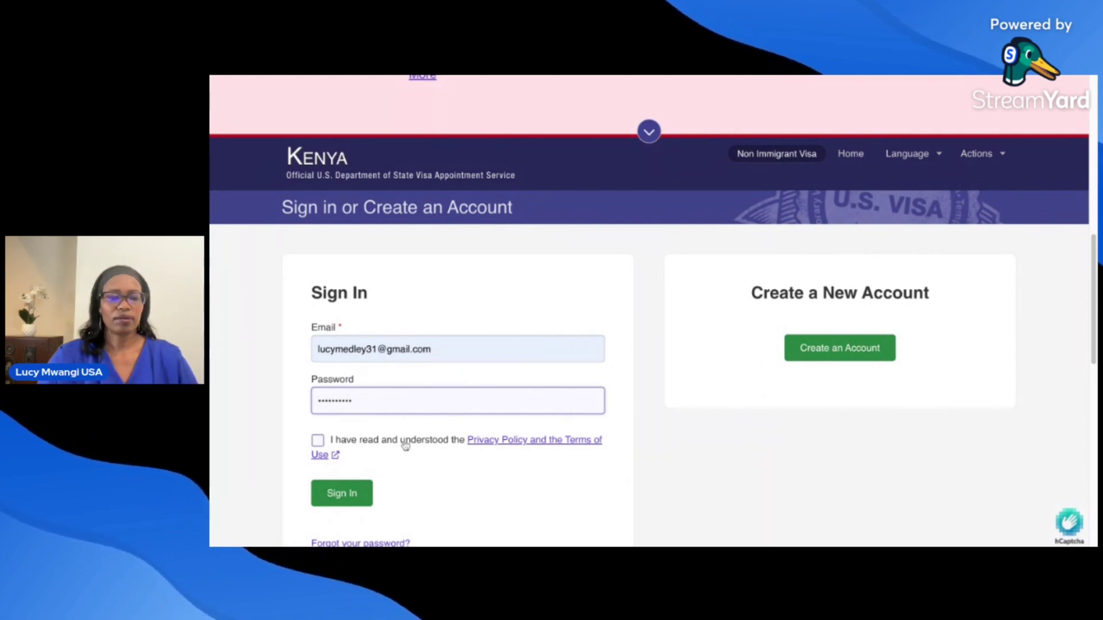
{"action": "left_click", "coordinate": [318, 441]}
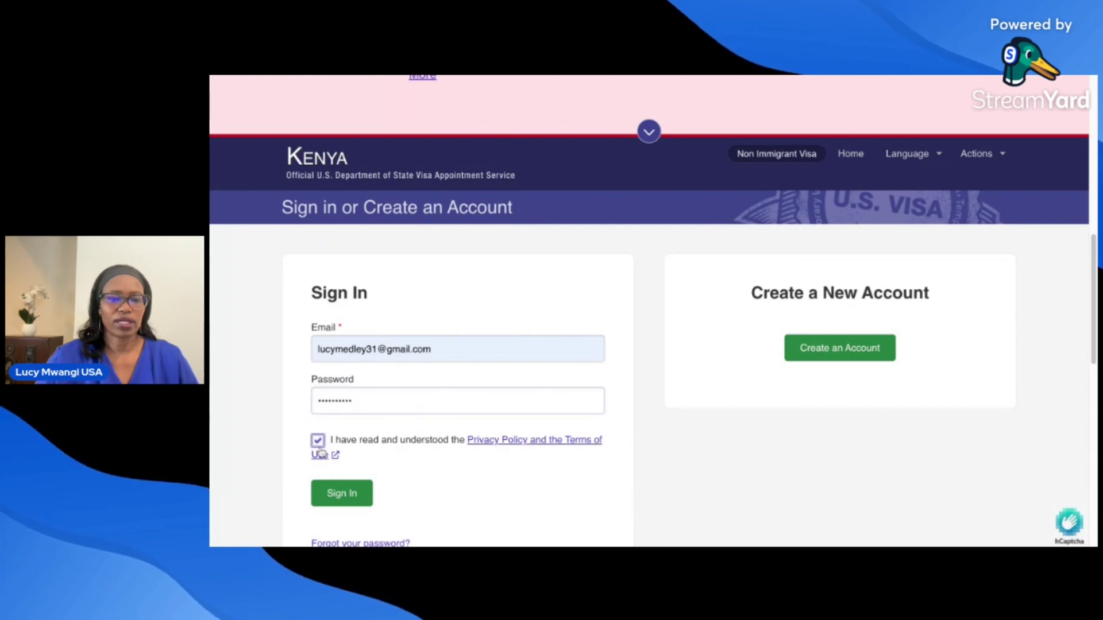
{"action": "left_click", "coordinate": [342, 498]}
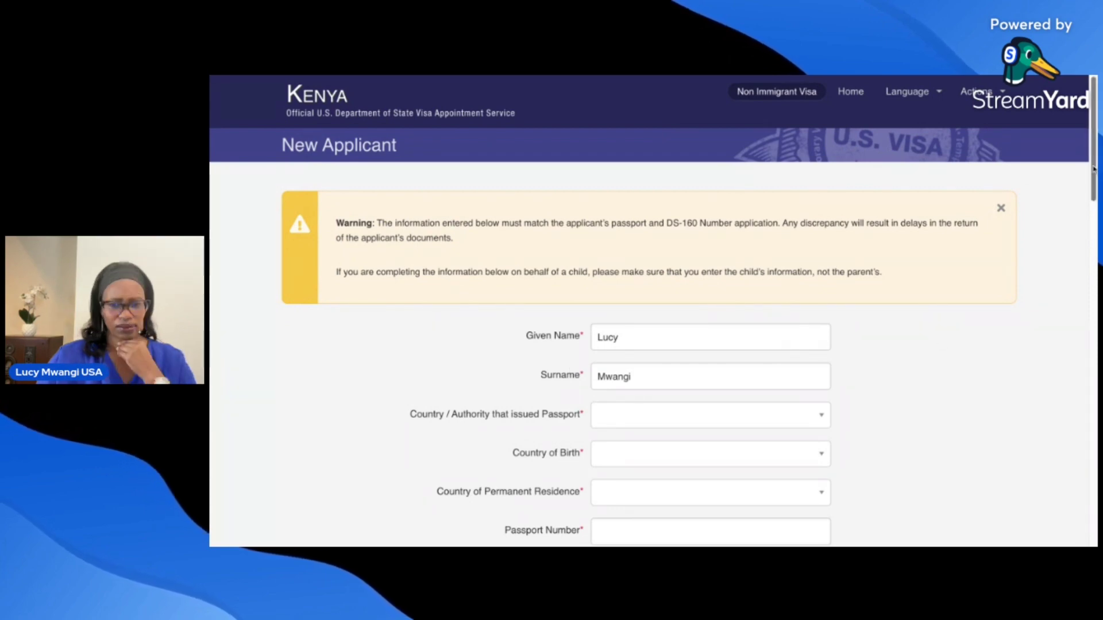
{"action": "scroll", "coordinate": [1094, 168], "scroll_direction": "down", "scroll_amount": 1}
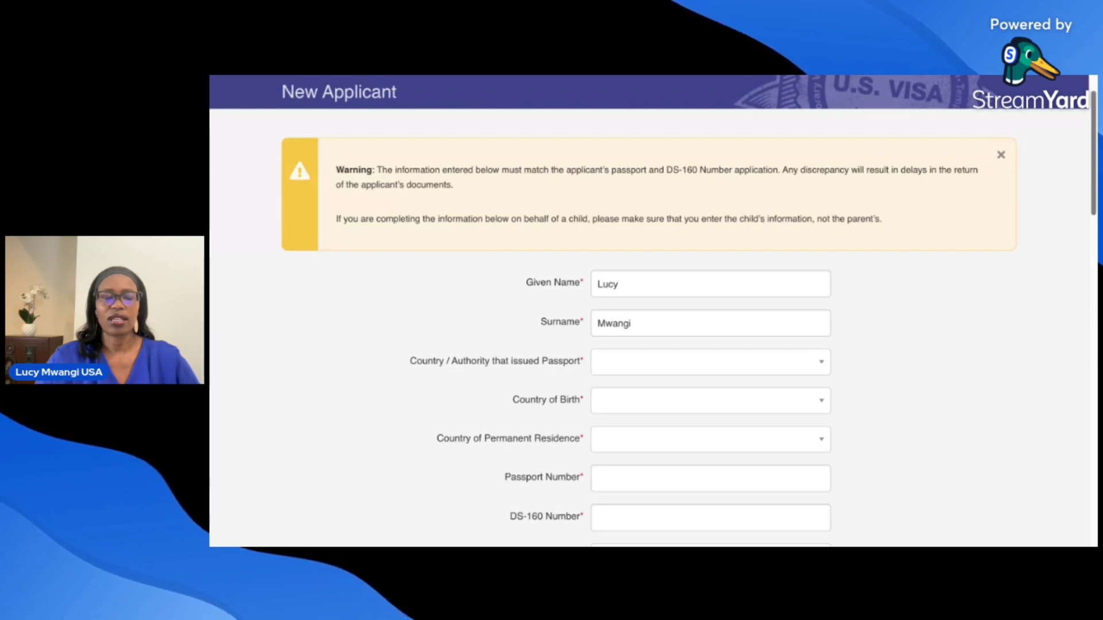
{"action": "scroll", "coordinate": [653, 339], "scroll_direction": "down", "scroll_amount": 3}
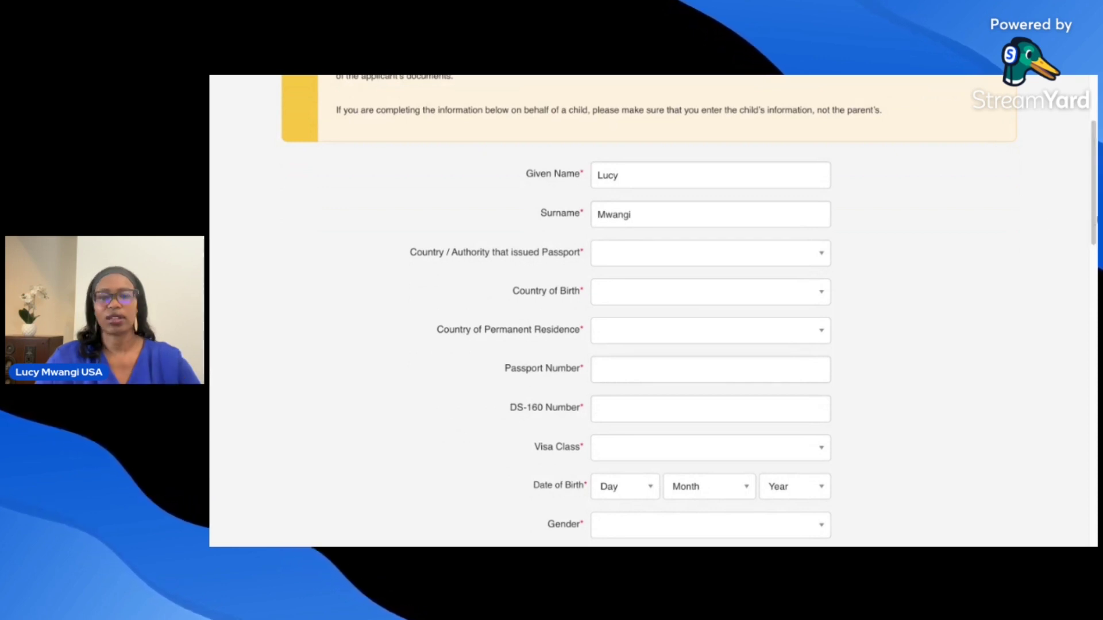
{"action": "scroll", "coordinate": [1095, 208], "scroll_direction": "down", "scroll_amount": 1}
{"action": "scroll", "coordinate": [1095, 208], "scroll_direction": "down", "scroll_amount": 1}
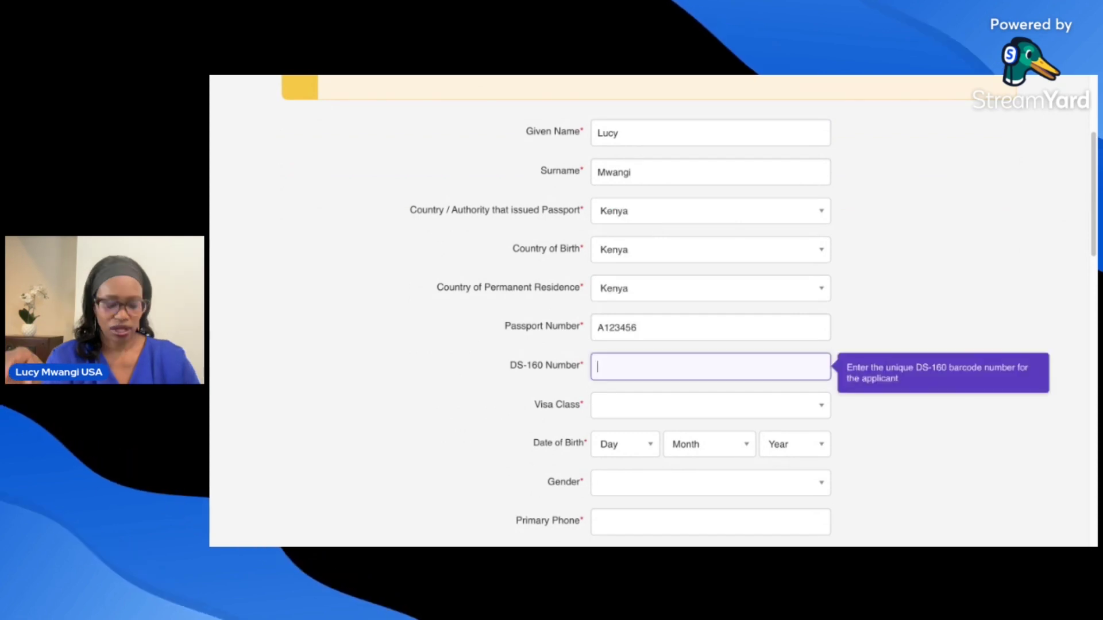
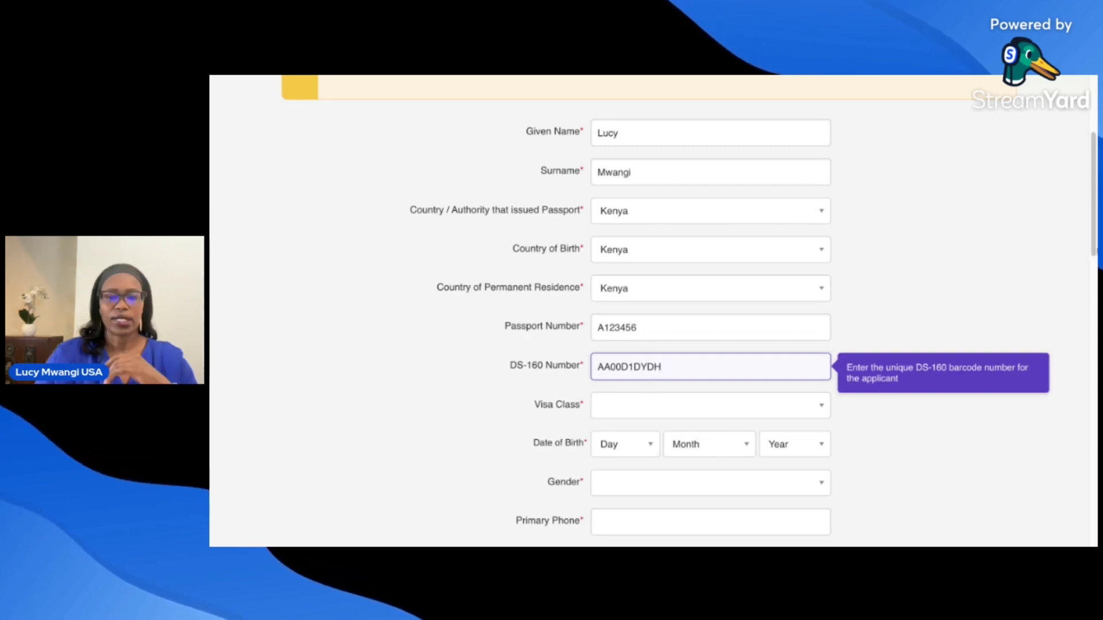
- Type the applicant's passport number on the New Applicant form
{"action": "scroll", "coordinate": [800, 394], "scroll_direction": "down", "scroll_amount": 2}
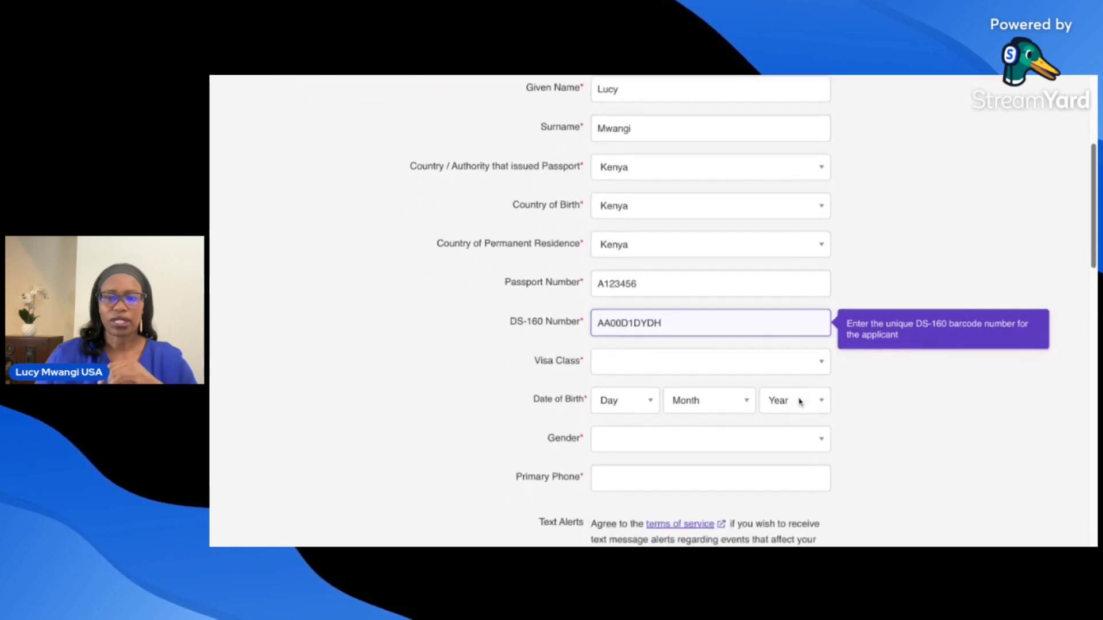
- Choose visa class B2 Tourism / Medical Treatment
{"action": "left_click", "coordinate": [736, 347]}
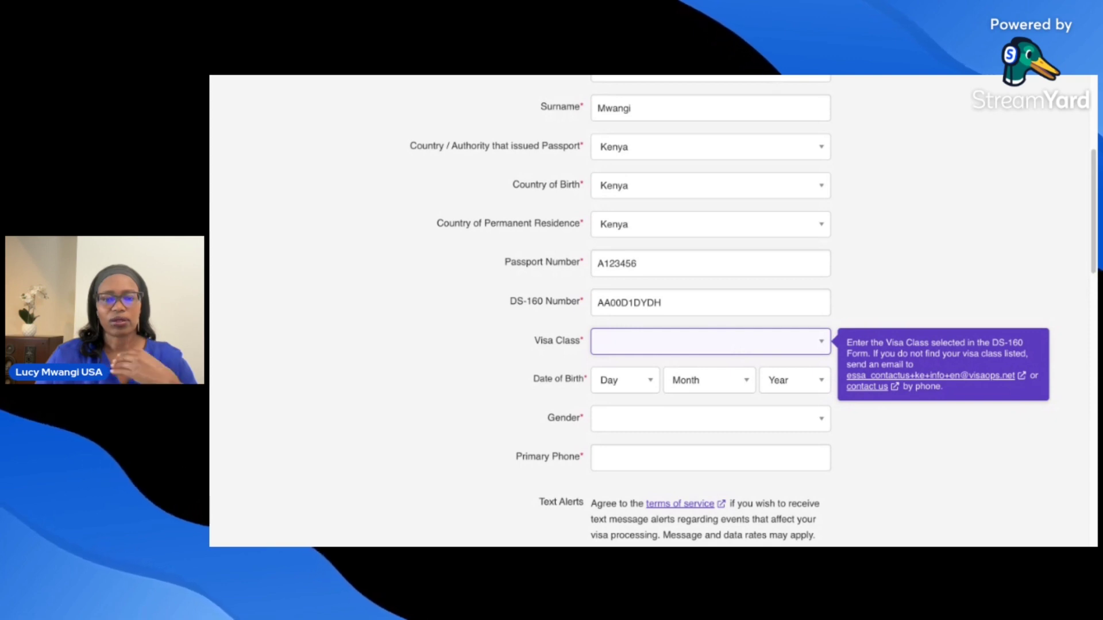
{"action": "left_click", "coordinate": [713, 386]}
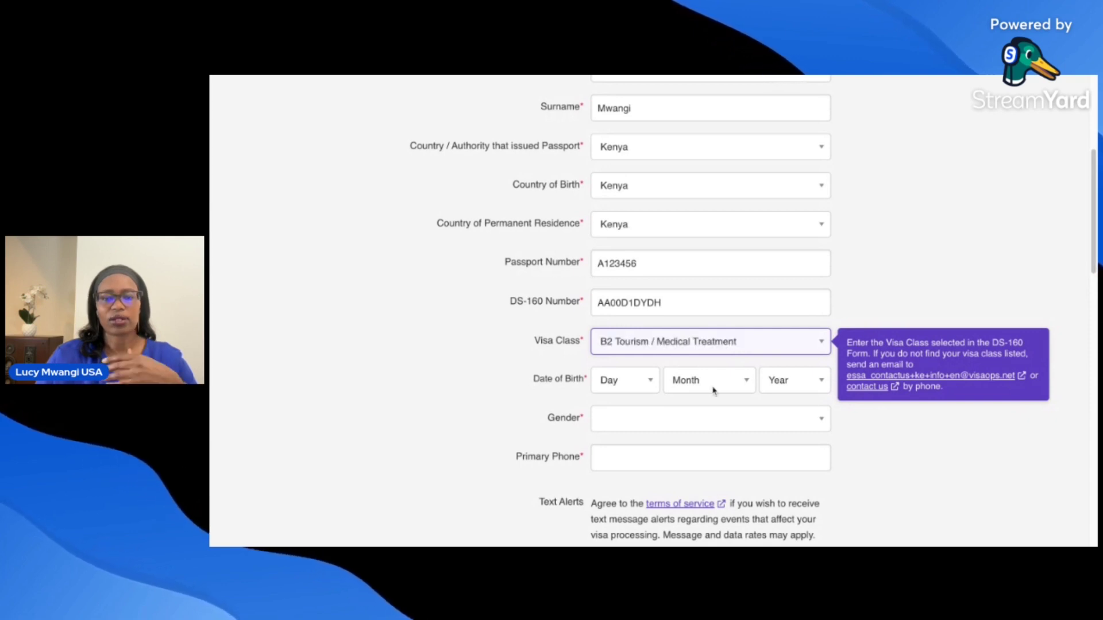
{"action": "scroll", "coordinate": [837, 248], "scroll_direction": "down", "scroll_amount": 3}
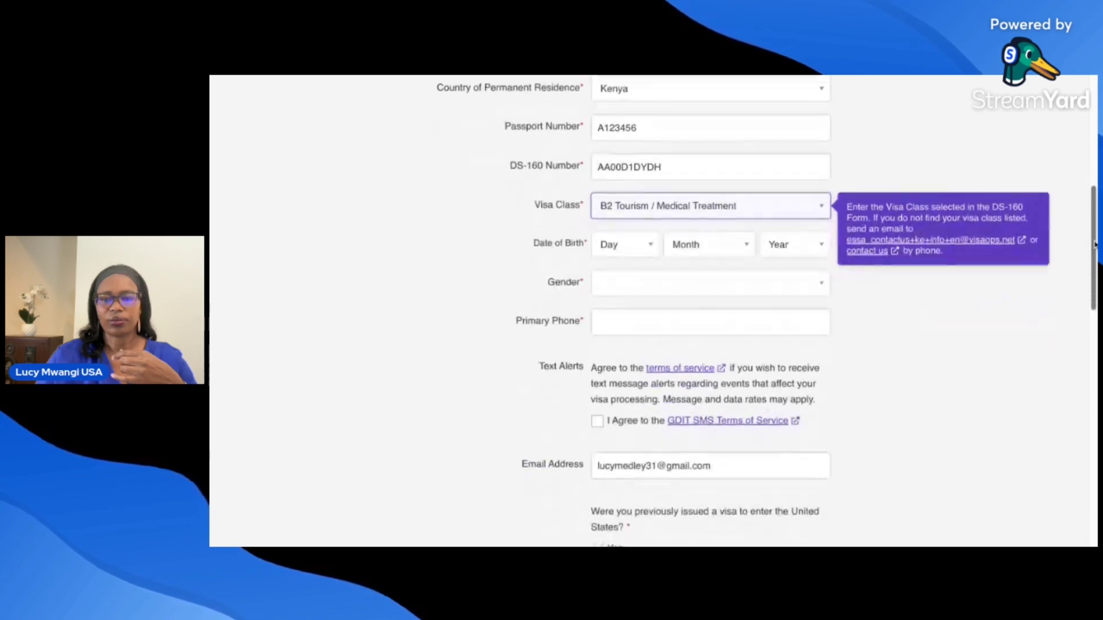
- Set the date of birth to 1 January 1975
{"action": "left_click", "coordinate": [653, 234]}
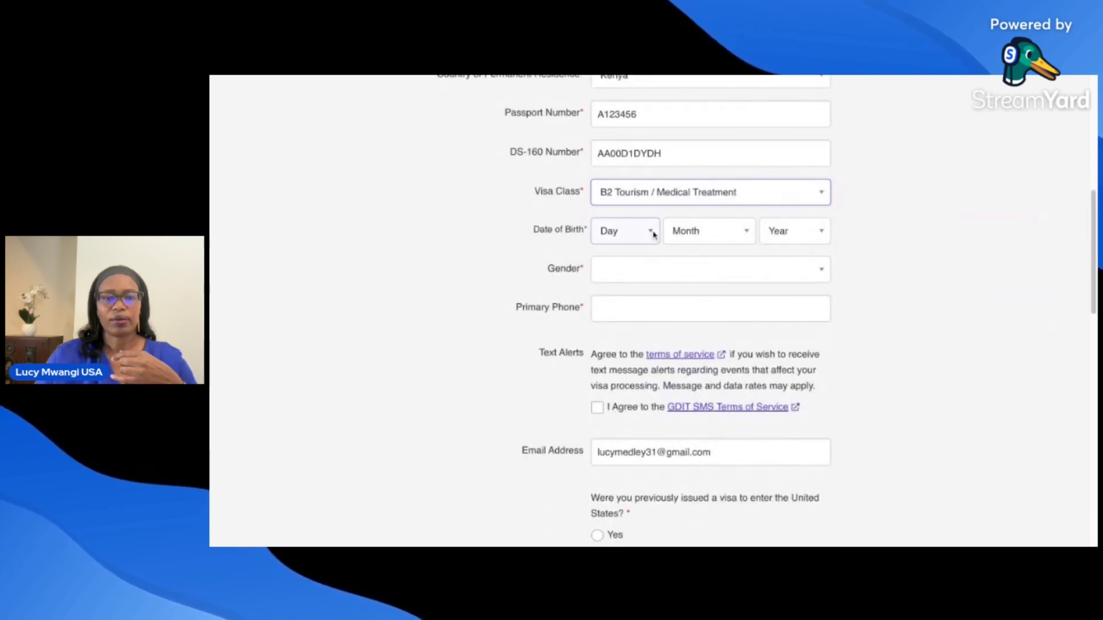
{"action": "left_click", "coordinate": [653, 247]}
{"action": "left_click", "coordinate": [694, 237]}
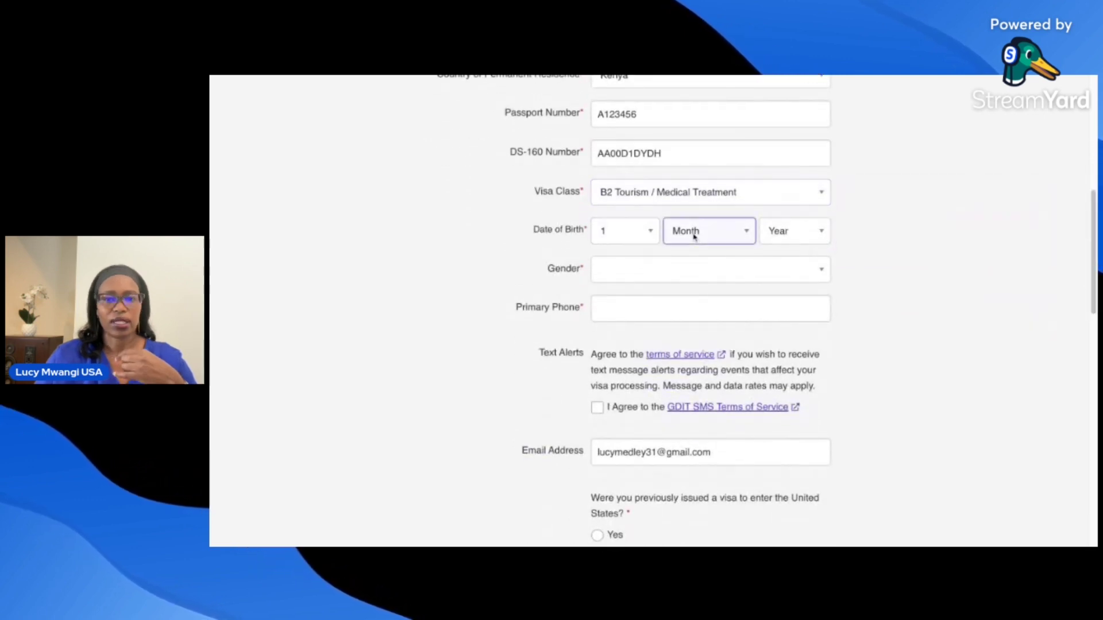
{"action": "left_click", "coordinate": [694, 247]}
{"action": "left_click", "coordinate": [783, 237]}
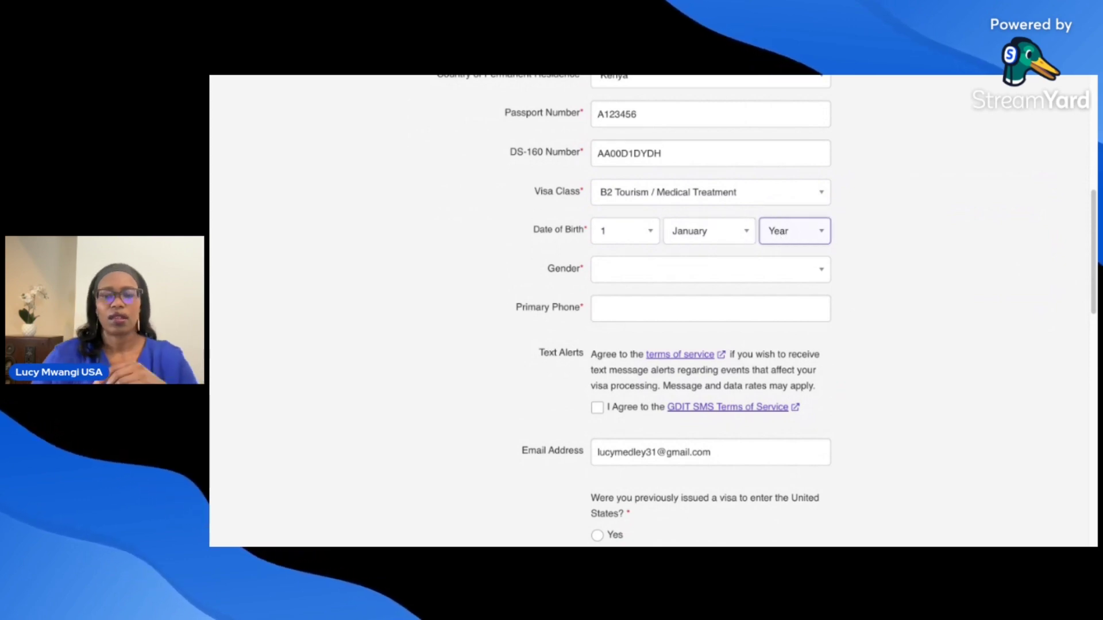
{"action": "left_click", "coordinate": [775, 357]}
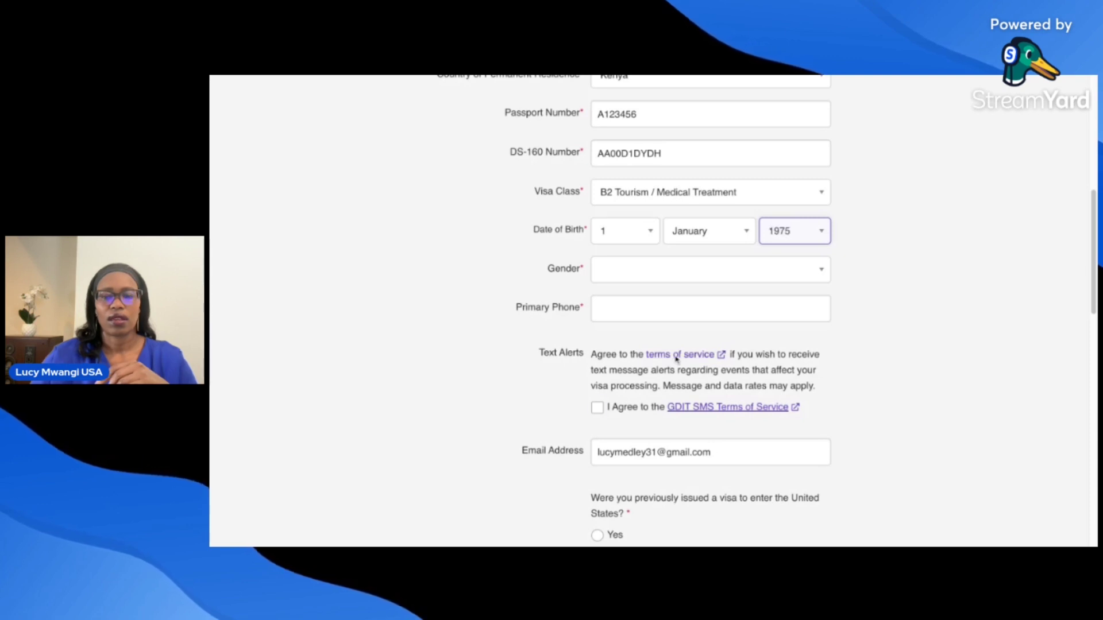
- Set gender to Female and enter the applicant's primary phone number
{"action": "left_click", "coordinate": [647, 278]}
{"action": "left_click", "coordinate": [640, 290]}
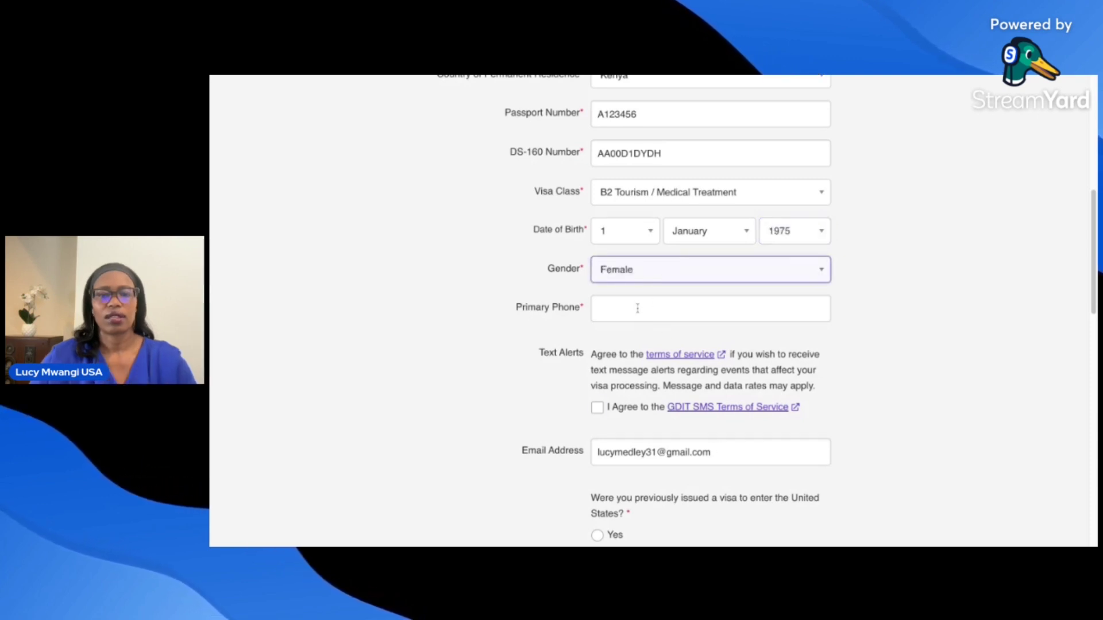
{"action": "left_click", "coordinate": [637, 308]}
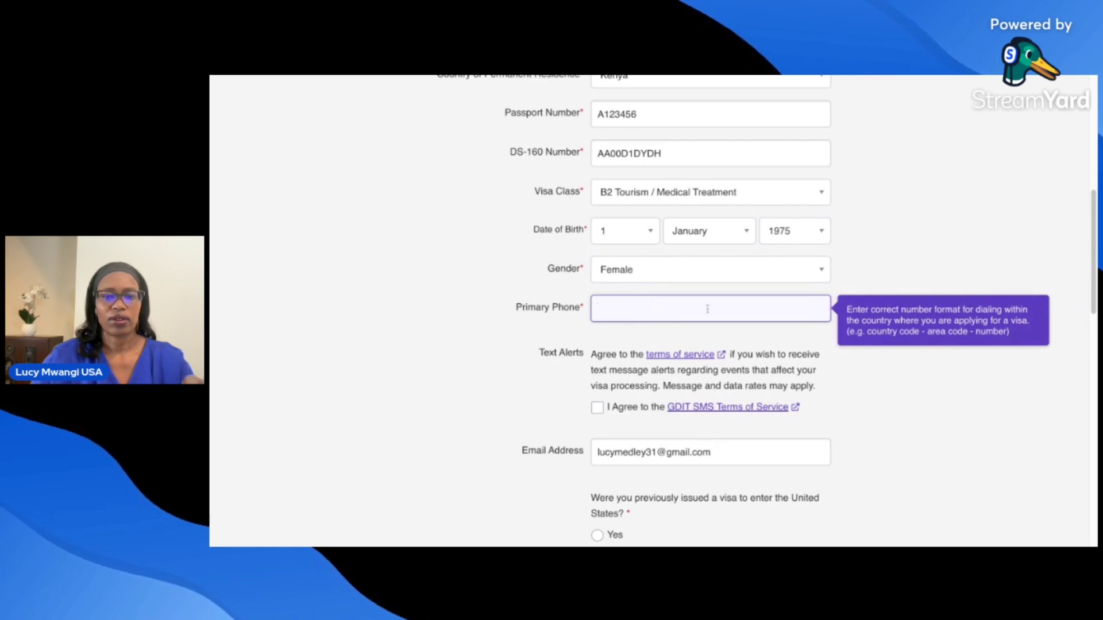
{"action": "left_click", "coordinate": [655, 329]}
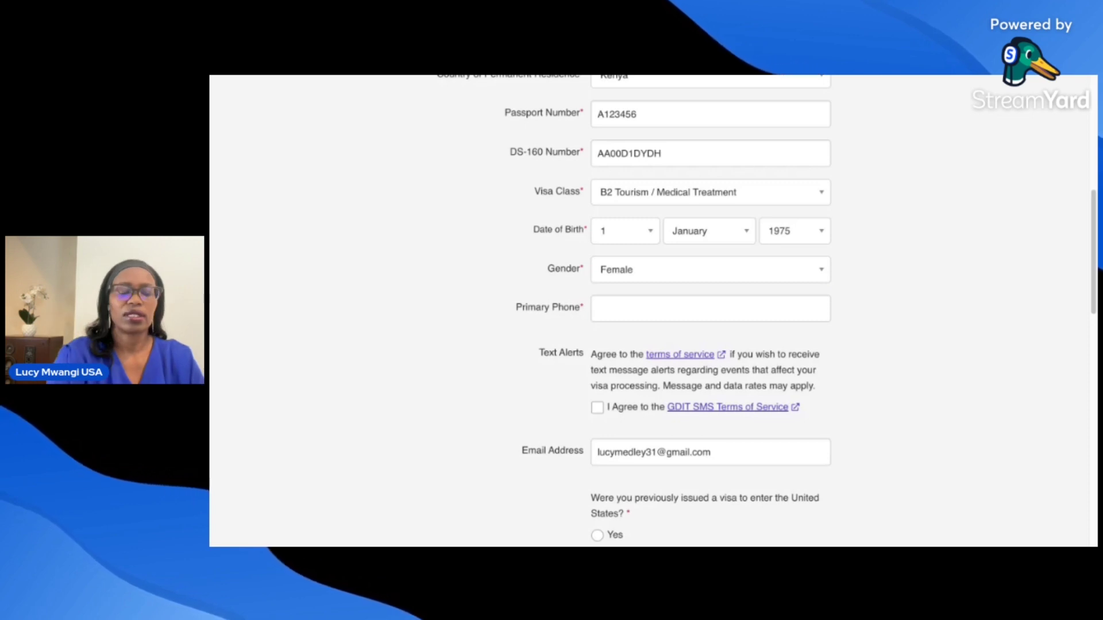
{"action": "left_click", "coordinate": [651, 313]}
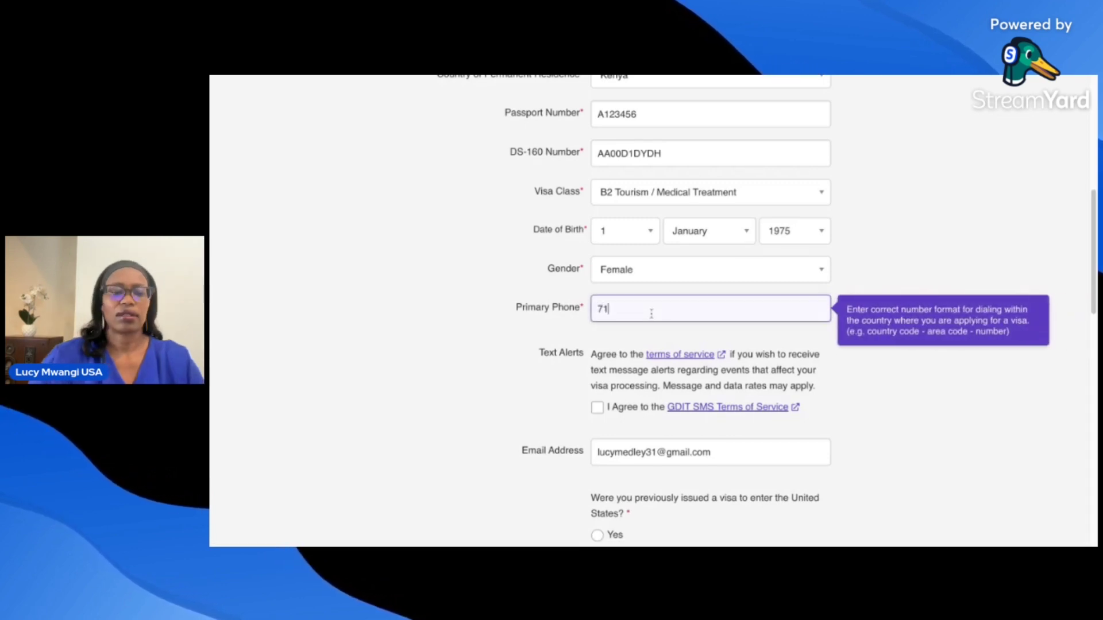
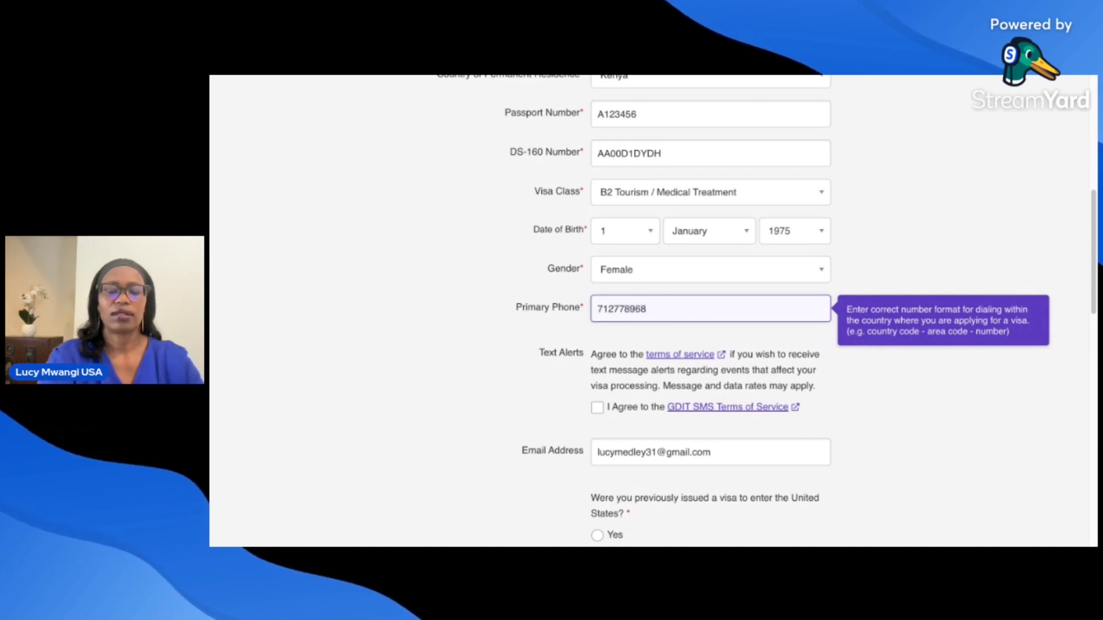
- Agree to text alerts, set the mobile country code to Kenya +254, and enter the applicant's mobile number
{"action": "left_click", "coordinate": [605, 410]}
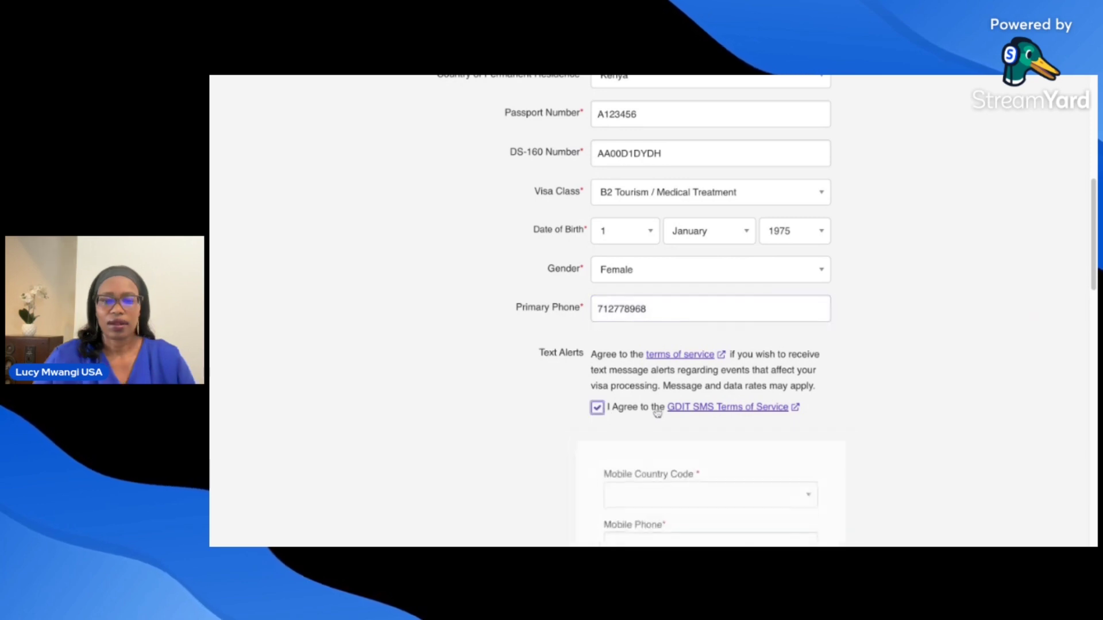
{"action": "scroll", "coordinate": [1094, 280], "scroll_direction": "down", "scroll_amount": 2}
{"action": "scroll", "coordinate": [1094, 280], "scroll_direction": "down", "scroll_amount": 2}
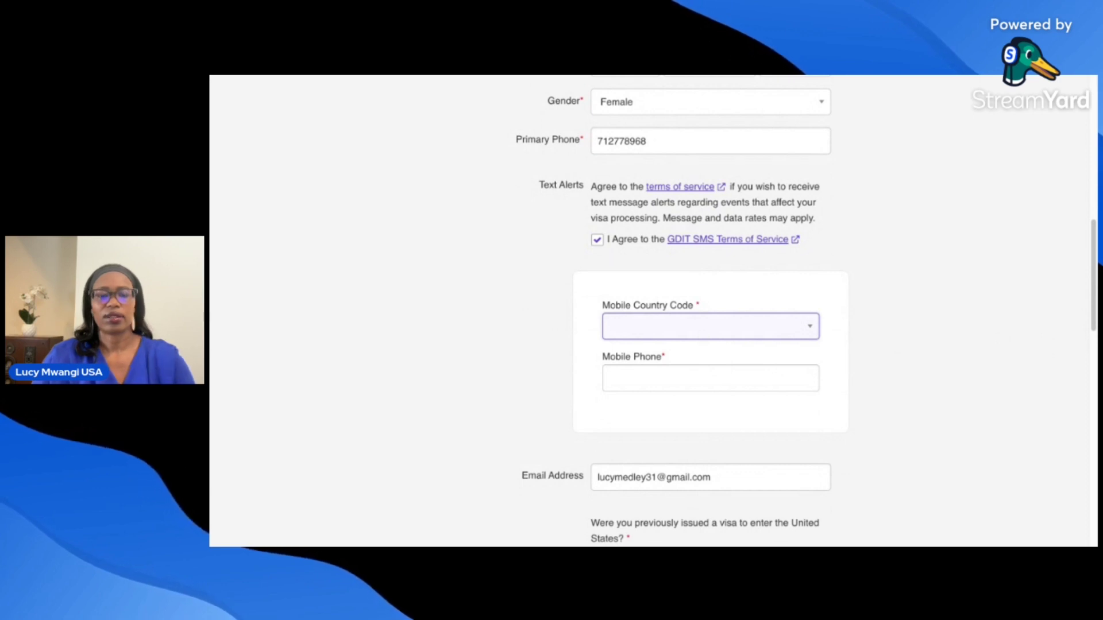
{"action": "left_click", "coordinate": [700, 334]}
{"action": "left_click", "coordinate": [681, 463]}
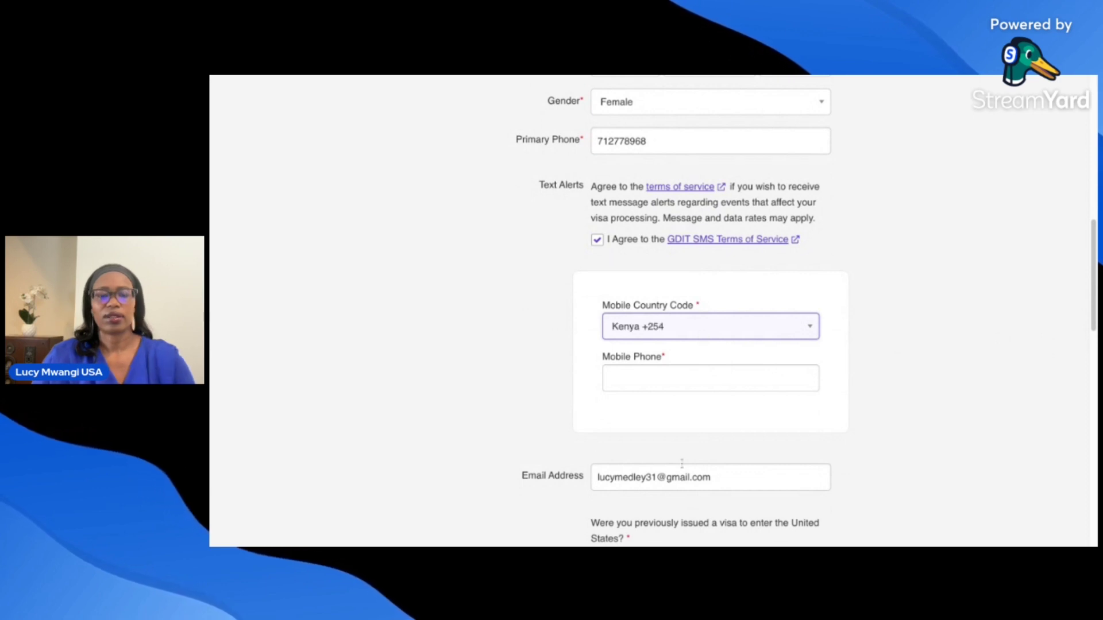
{"action": "left_click", "coordinate": [655, 378]}
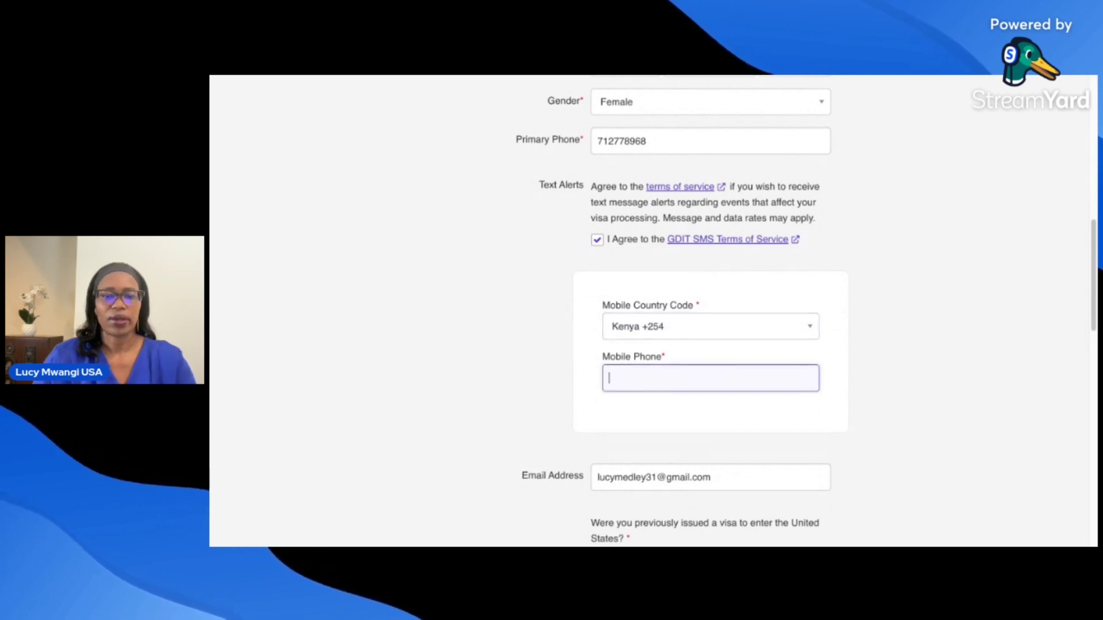
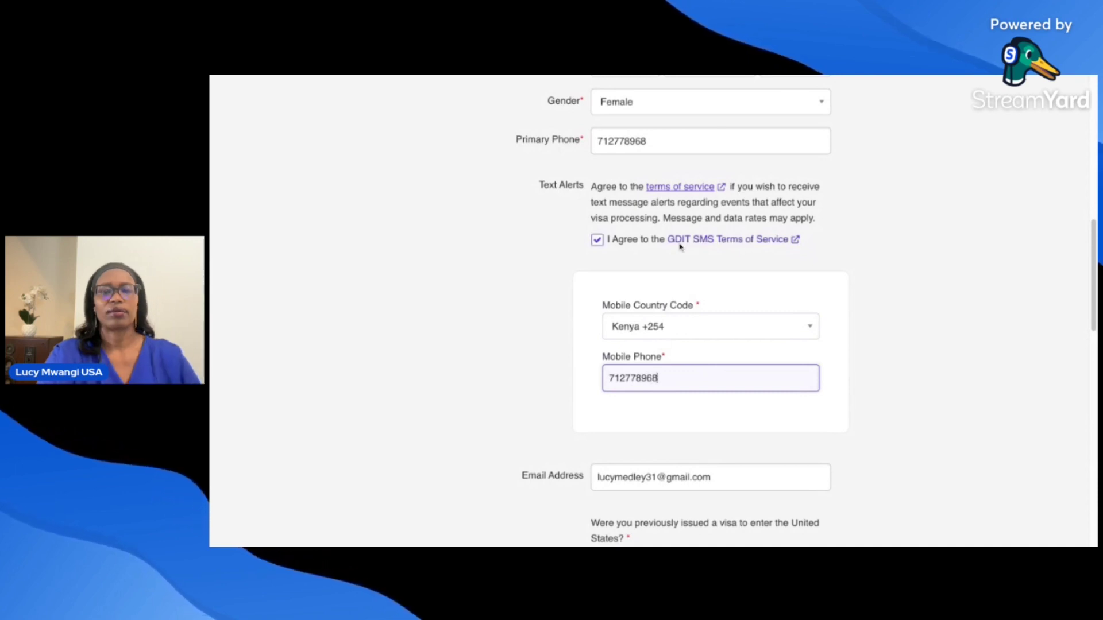
{"action": "left_click_drag", "start_coordinate": [1094, 286], "coordinate": [1095, 351]}
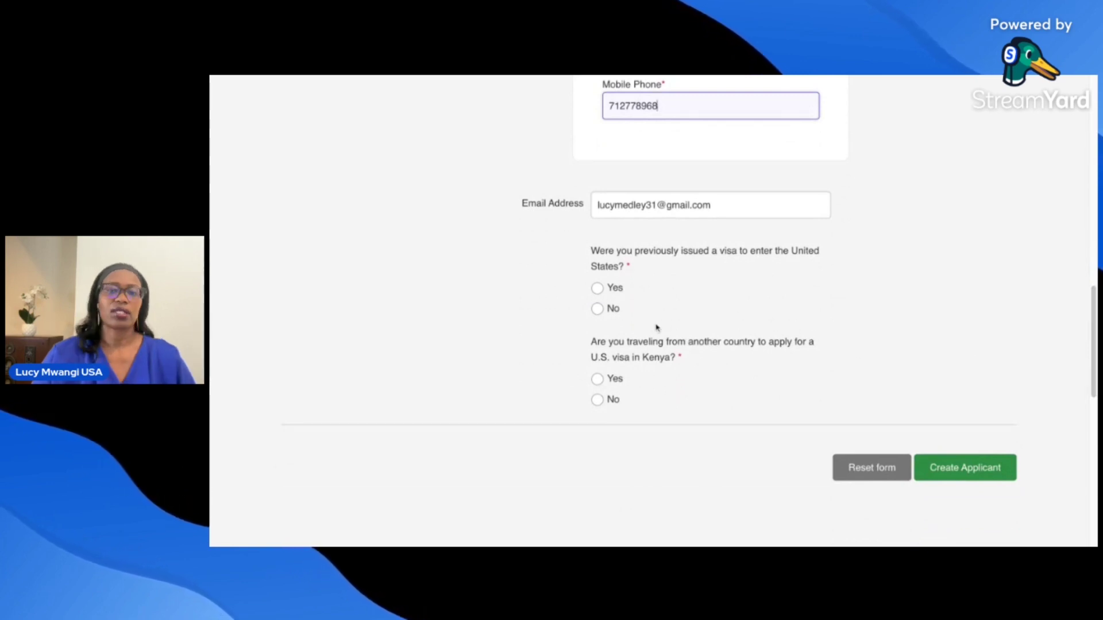
- Answer No to the previous U.S. visa and travelling-from-another-country questions, then create the applicant
{"action": "left_click", "coordinate": [598, 308]}
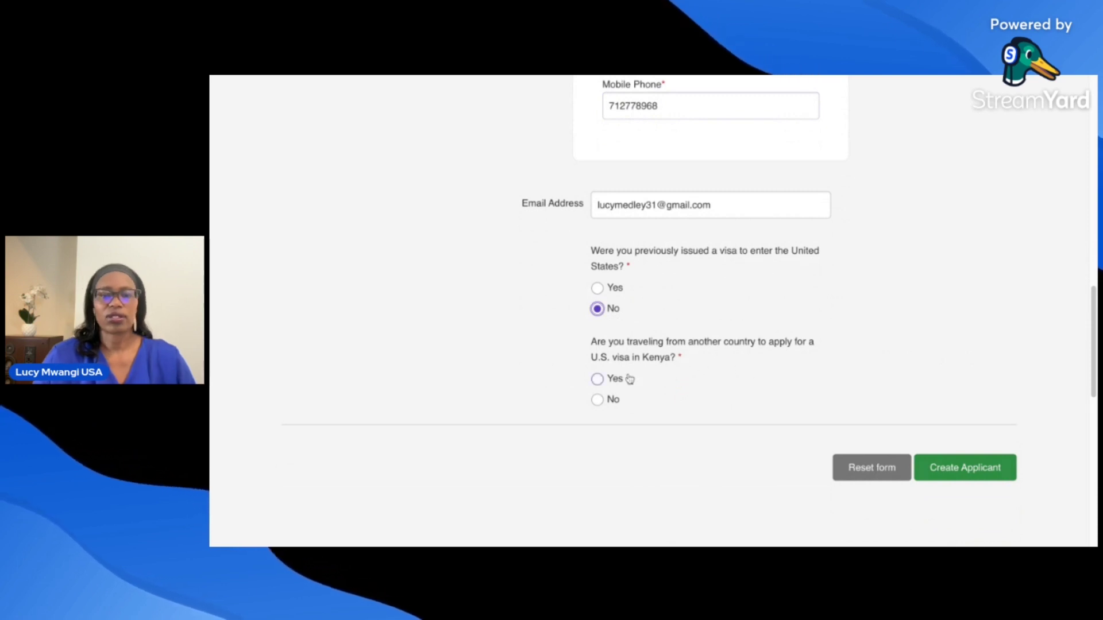
{"action": "left_click", "coordinate": [597, 401]}
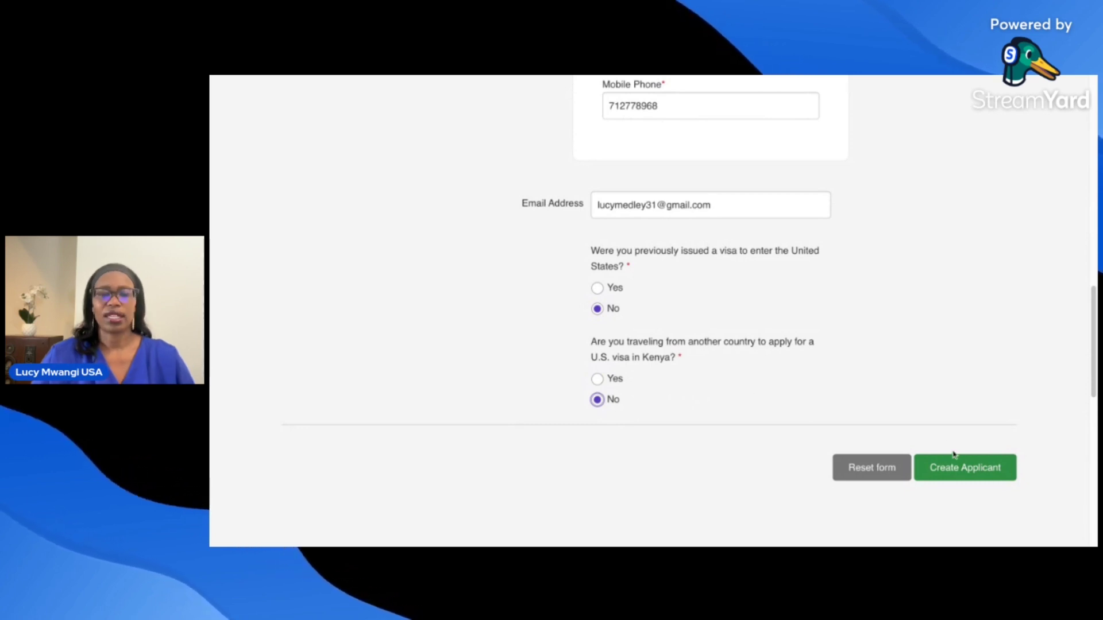
{"action": "left_click", "coordinate": [958, 472]}
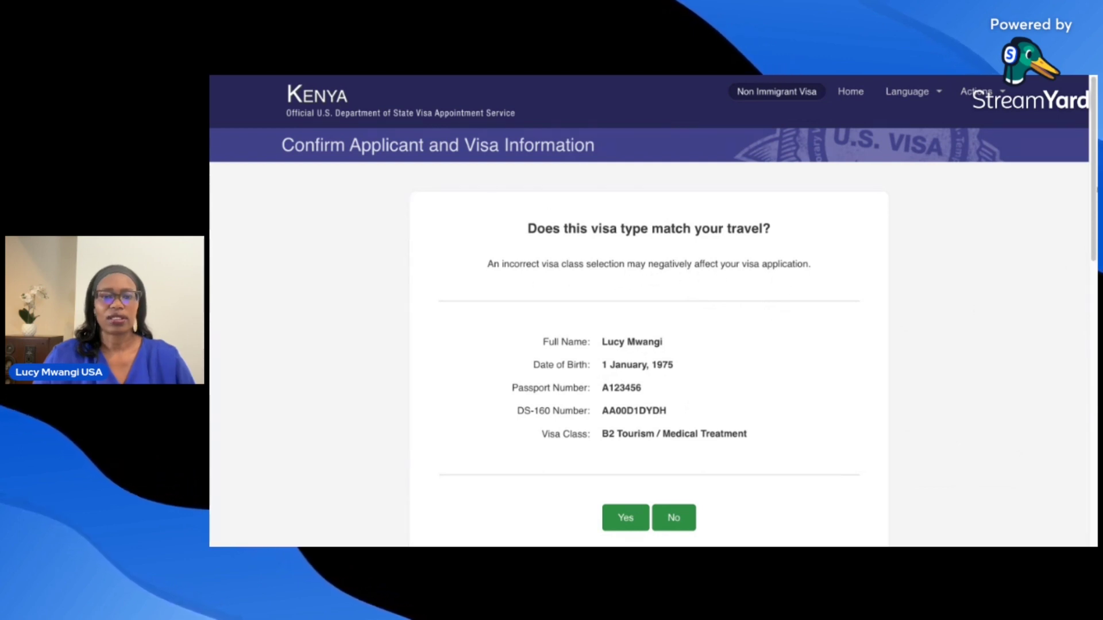
- Confirm that the B2 Tourism / Medical Treatment visa type matches the travel
{"action": "scroll", "coordinate": [643, 424], "scroll_direction": "down", "scroll_amount": 1}
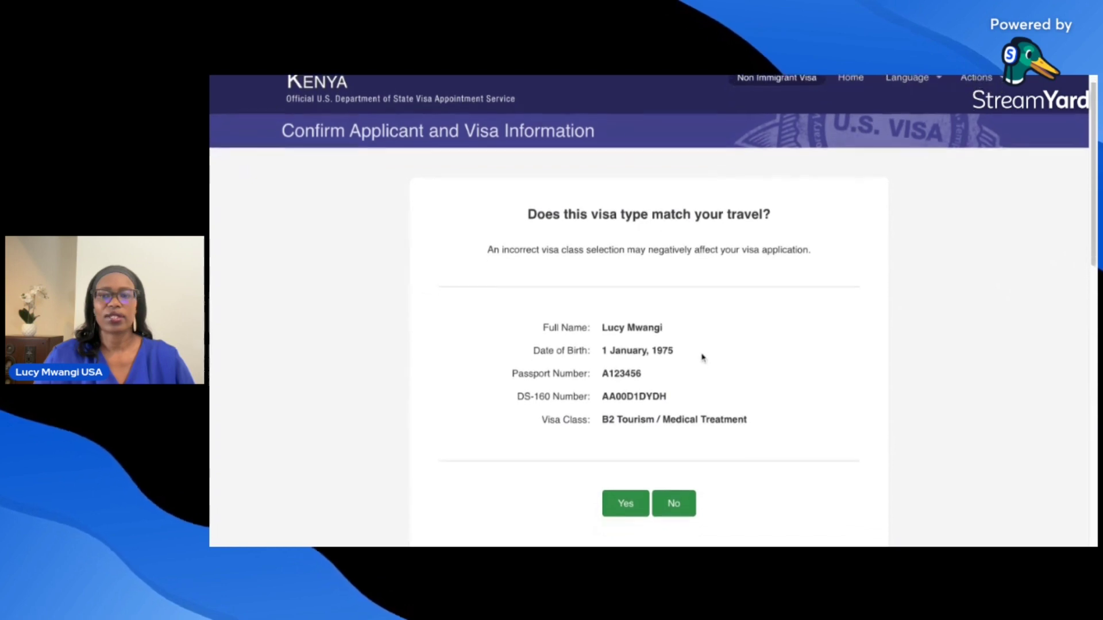
{"action": "scroll", "coordinate": [698, 362], "scroll_direction": "down", "scroll_amount": 2}
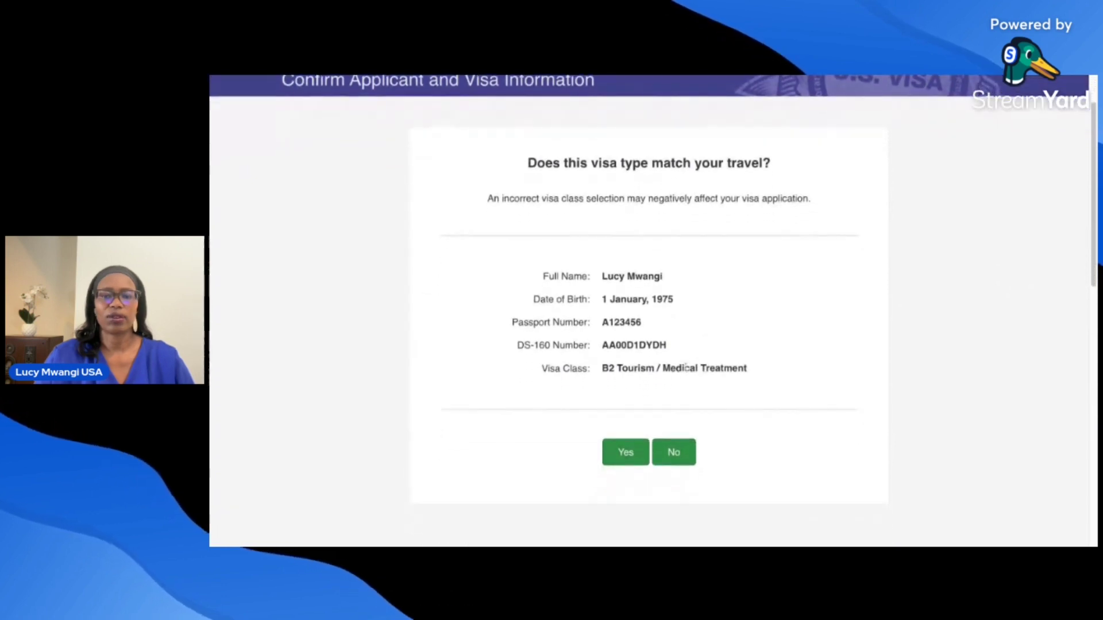
{"action": "left_click", "coordinate": [620, 455]}
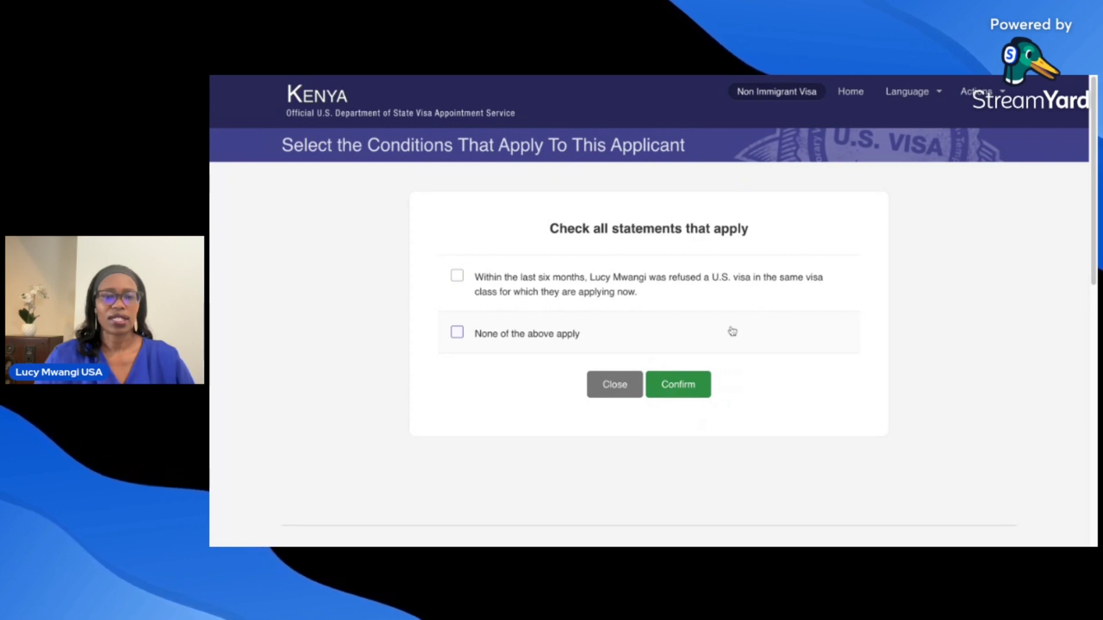
- Tick 'None of the above apply' for the applicant's conditions and confirm
{"action": "left_click", "coordinate": [457, 335]}
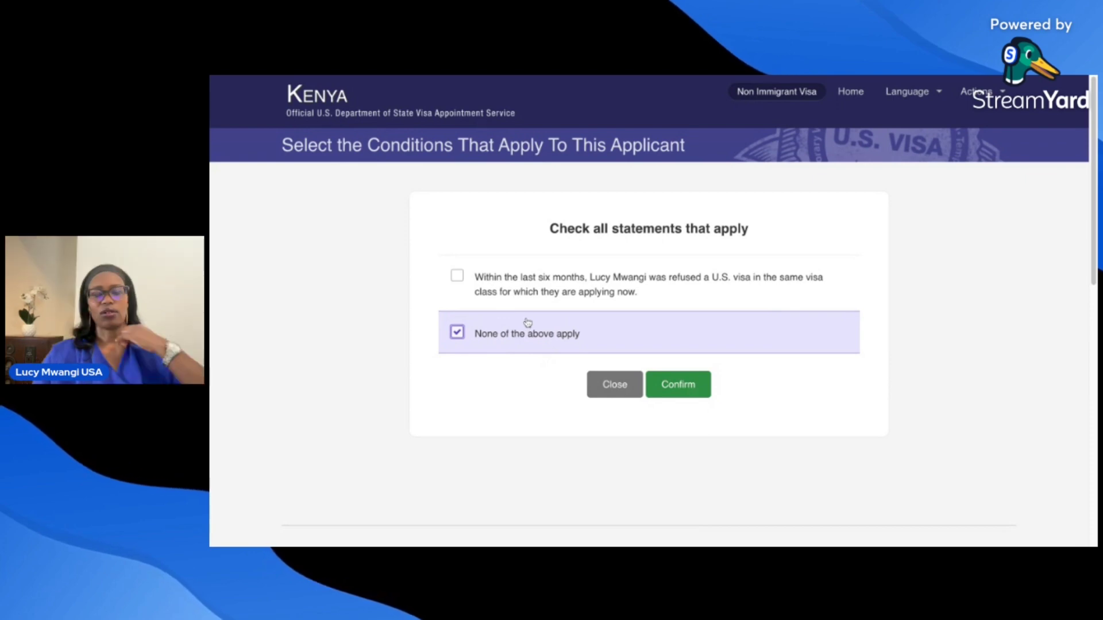
{"action": "left_click", "coordinate": [668, 388]}
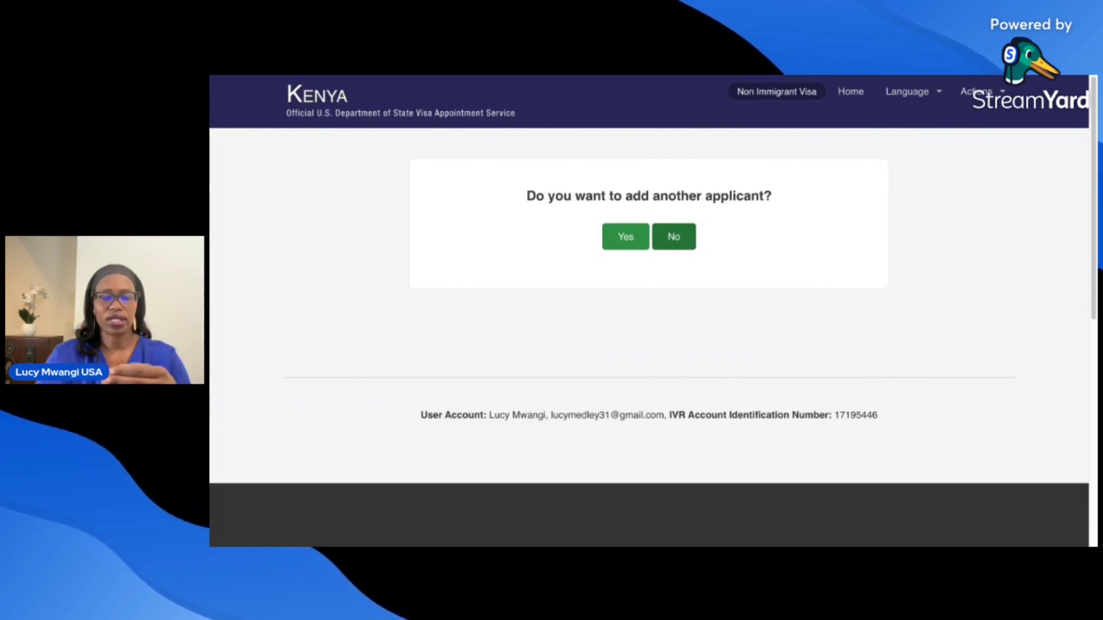
- Answer No to adding another applicant
{"action": "left_click", "coordinate": [673, 239]}
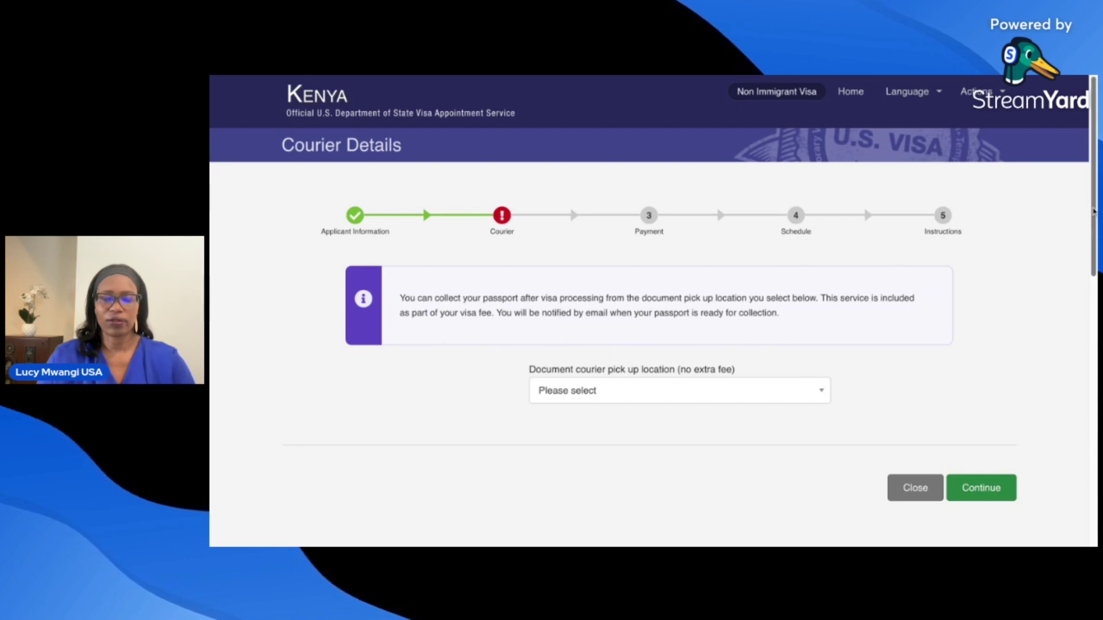
- Choose DHL Nakuru - West Side Mall as the document pick-up location and continue
{"action": "scroll", "coordinate": [1094, 211], "scroll_direction": "down", "scroll_amount": 1}
{"action": "scroll", "coordinate": [1094, 212], "scroll_direction": "down", "scroll_amount": 1}
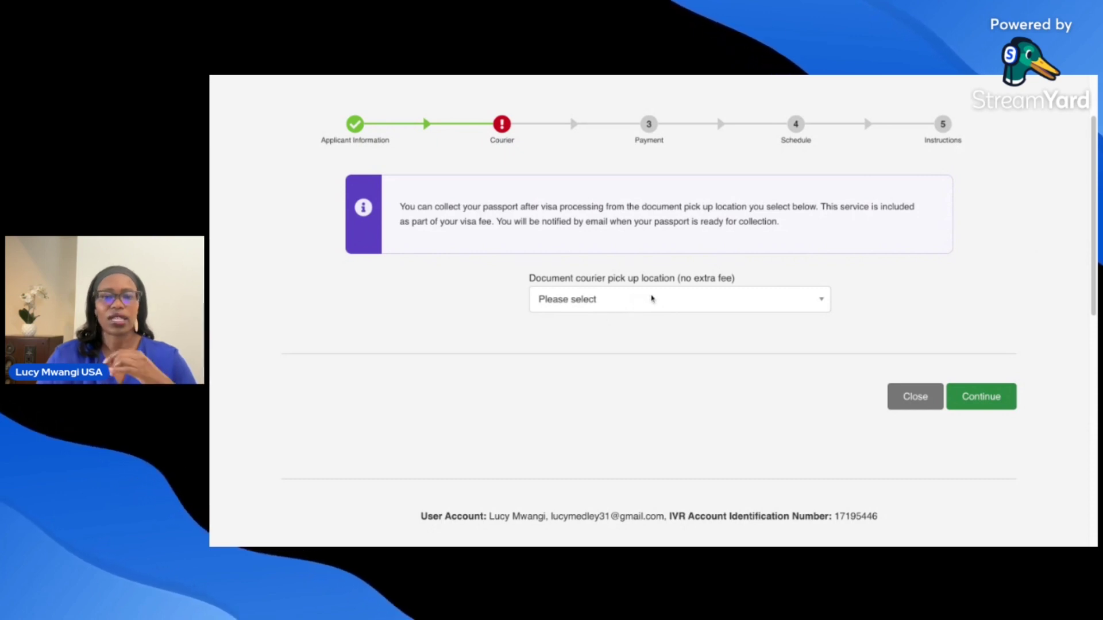
{"action": "left_click", "coordinate": [781, 306]}
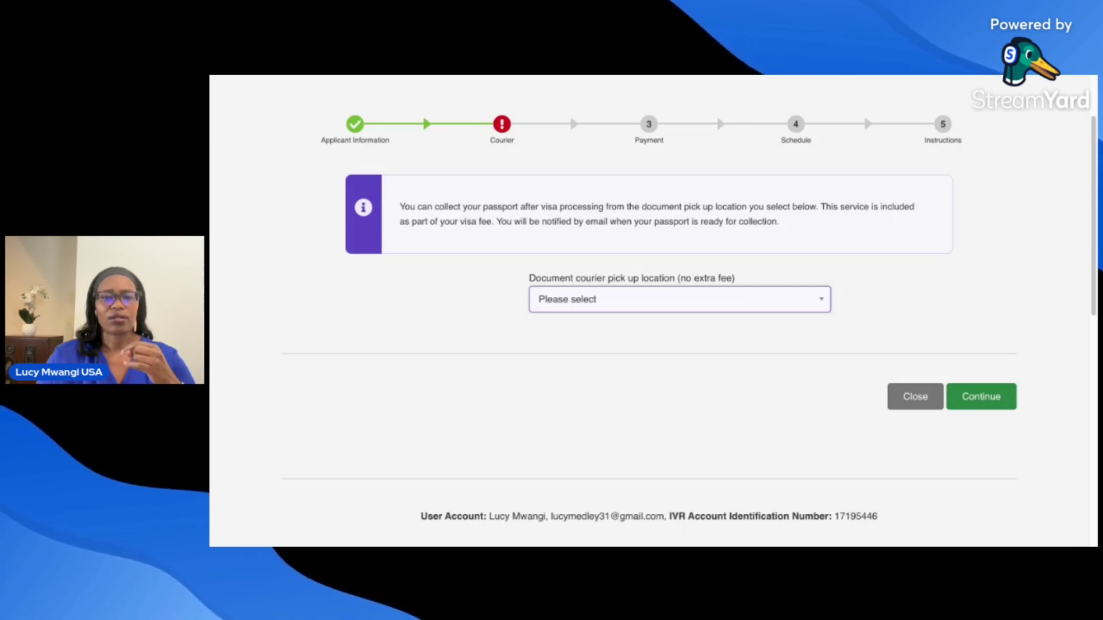
{"action": "left_click", "coordinate": [695, 447]}
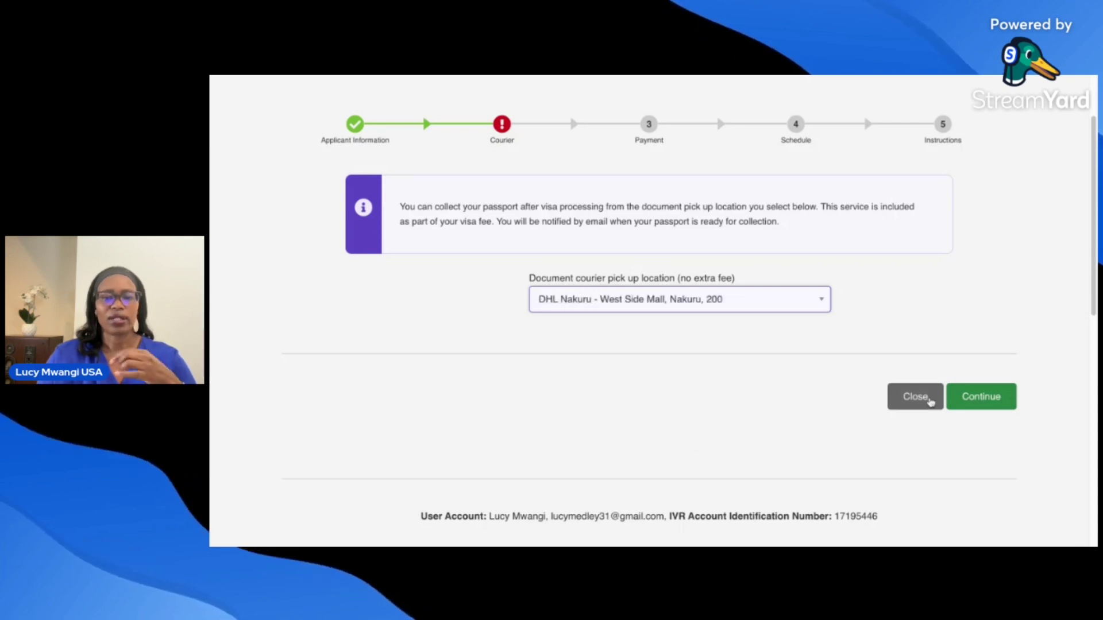
{"action": "left_click", "coordinate": [982, 397]}
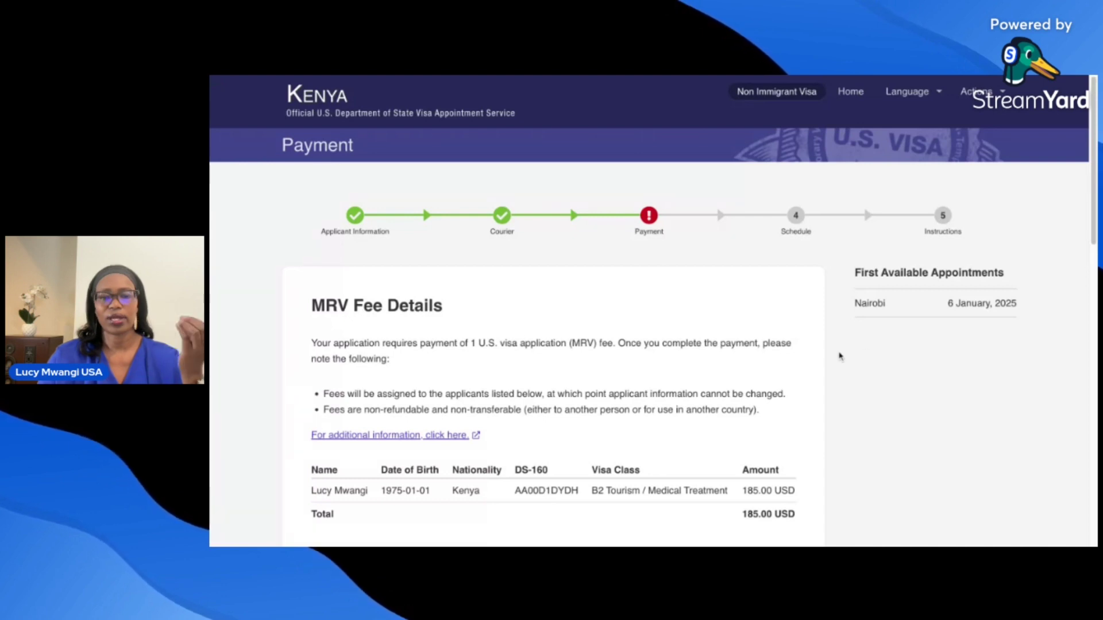
{"action": "scroll", "coordinate": [1092, 183], "scroll_direction": "down", "scroll_amount": 2}
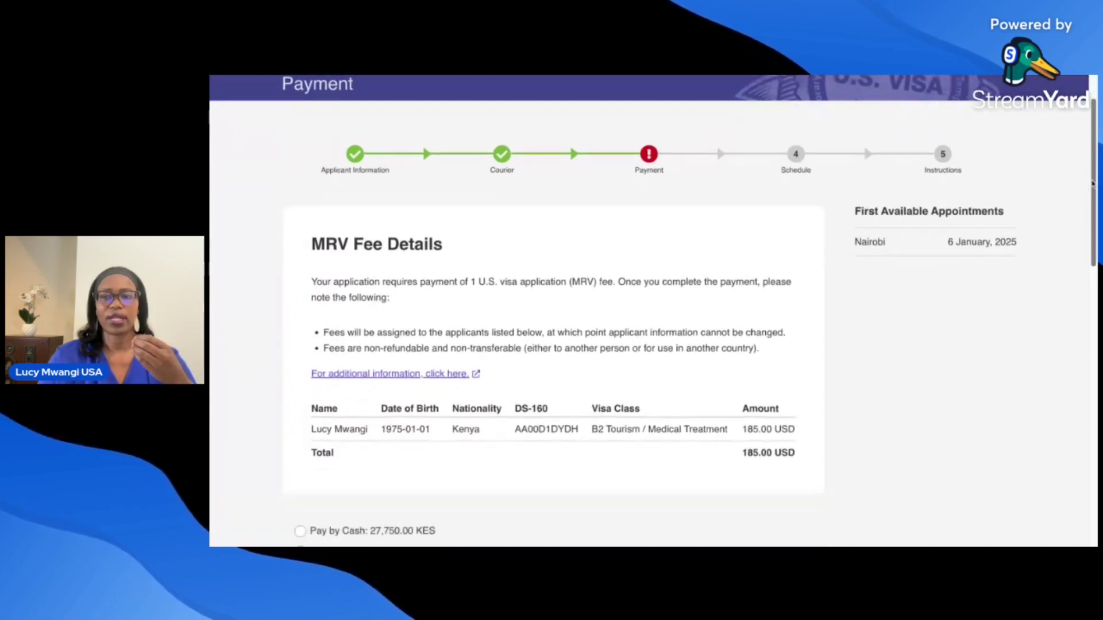
{"action": "scroll", "coordinate": [1093, 183], "scroll_direction": "down", "scroll_amount": 2}
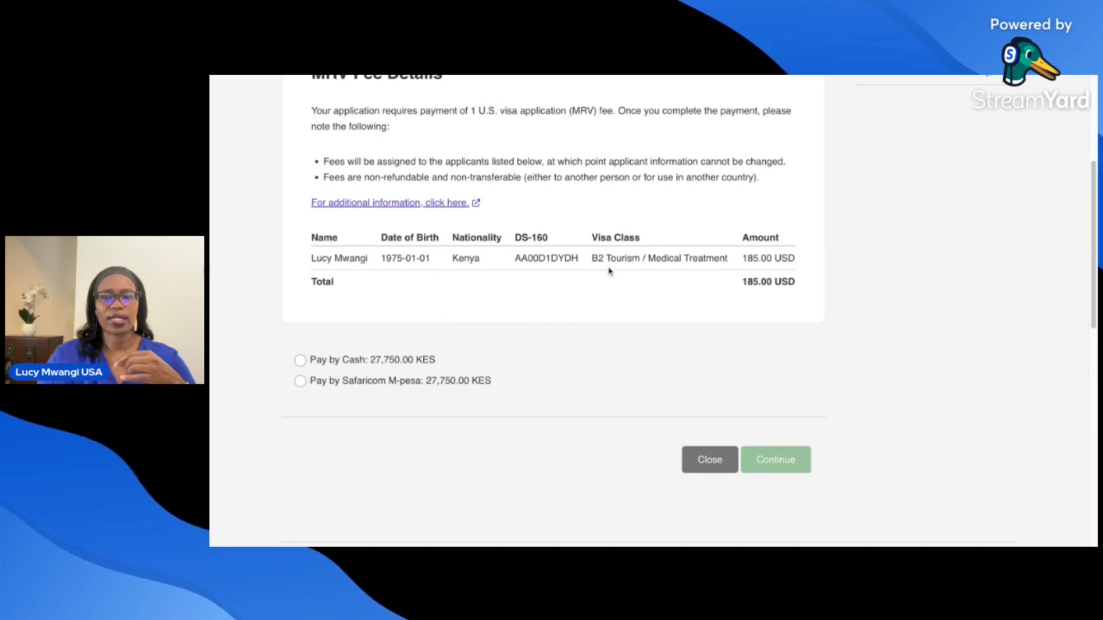
{"action": "scroll", "coordinate": [1091, 261], "scroll_direction": "up", "scroll_amount": 1}
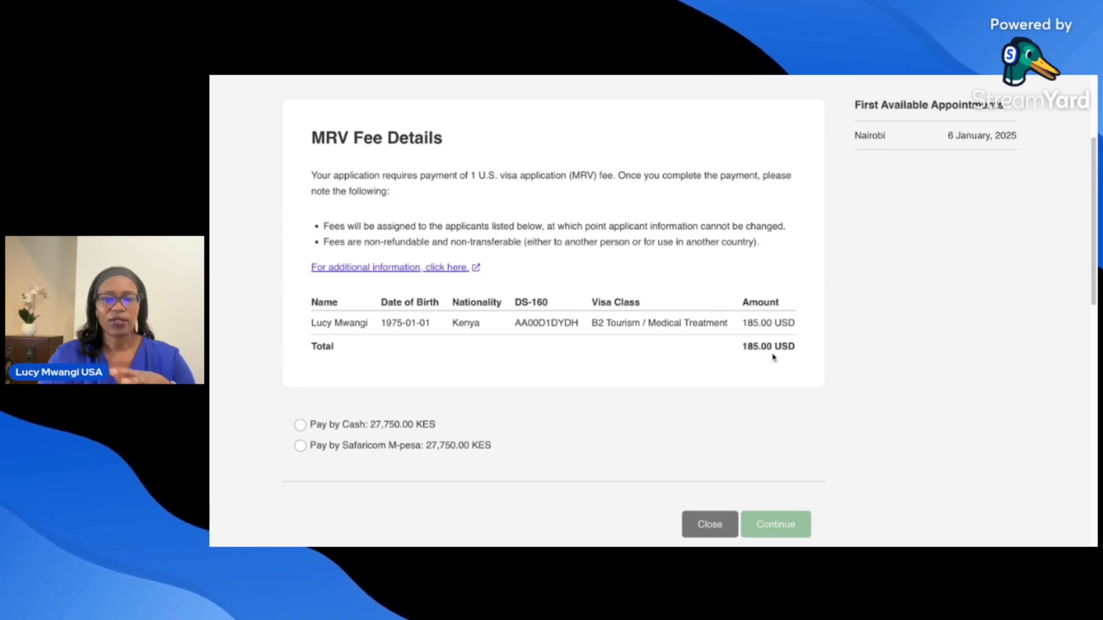
{"action": "scroll", "coordinate": [709, 352], "scroll_direction": "down", "scroll_amount": 2}
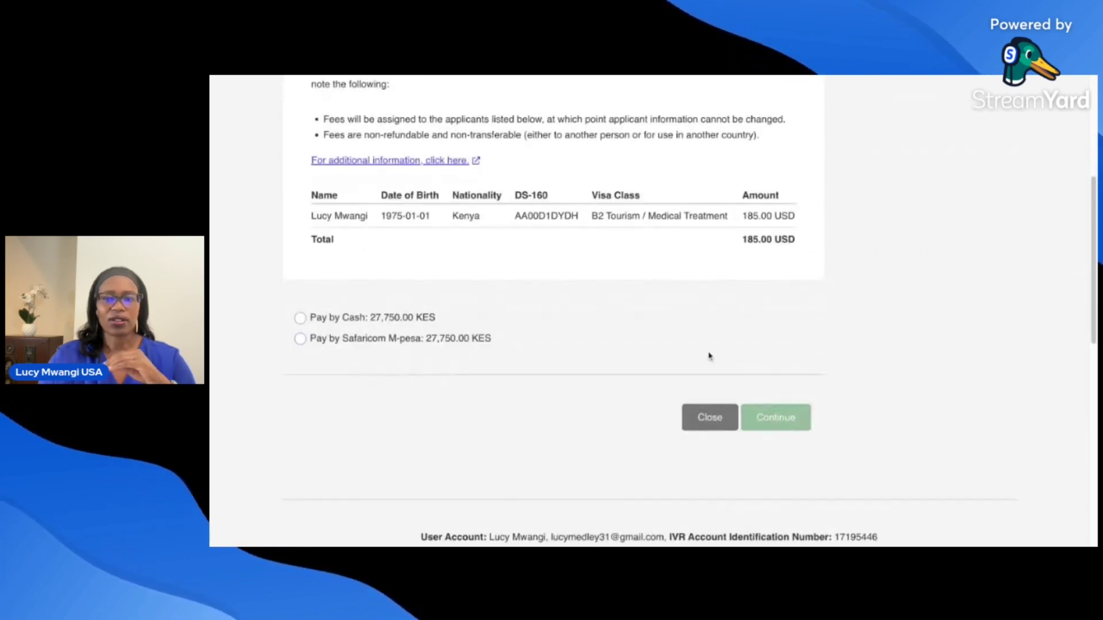
- Select Pay by Cash for the 27,750.00 KES MRV fee and continue
{"action": "left_click", "coordinate": [301, 318]}
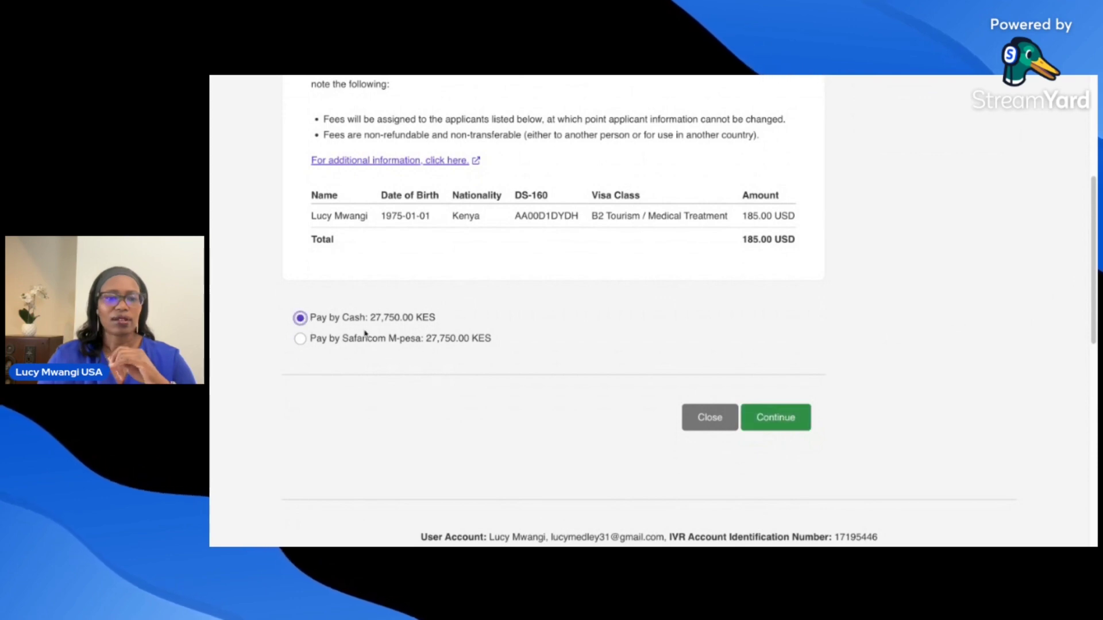
{"action": "left_click", "coordinate": [796, 427]}
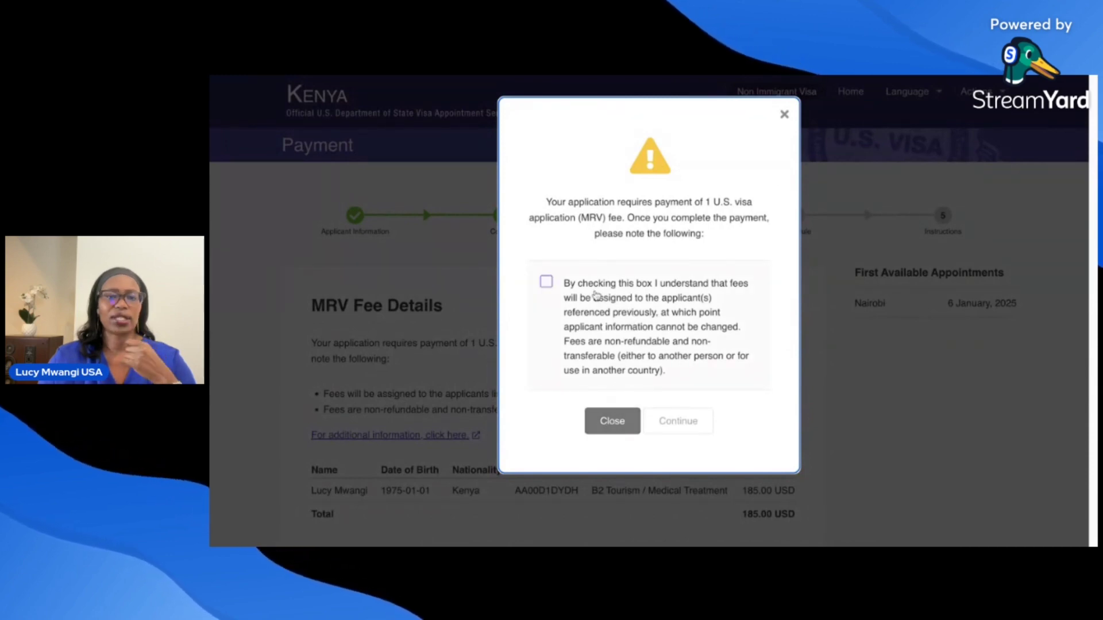
- Acknowledge the non-refundable fee, continue, and download the cash payment instructions
{"action": "left_click", "coordinate": [552, 286]}
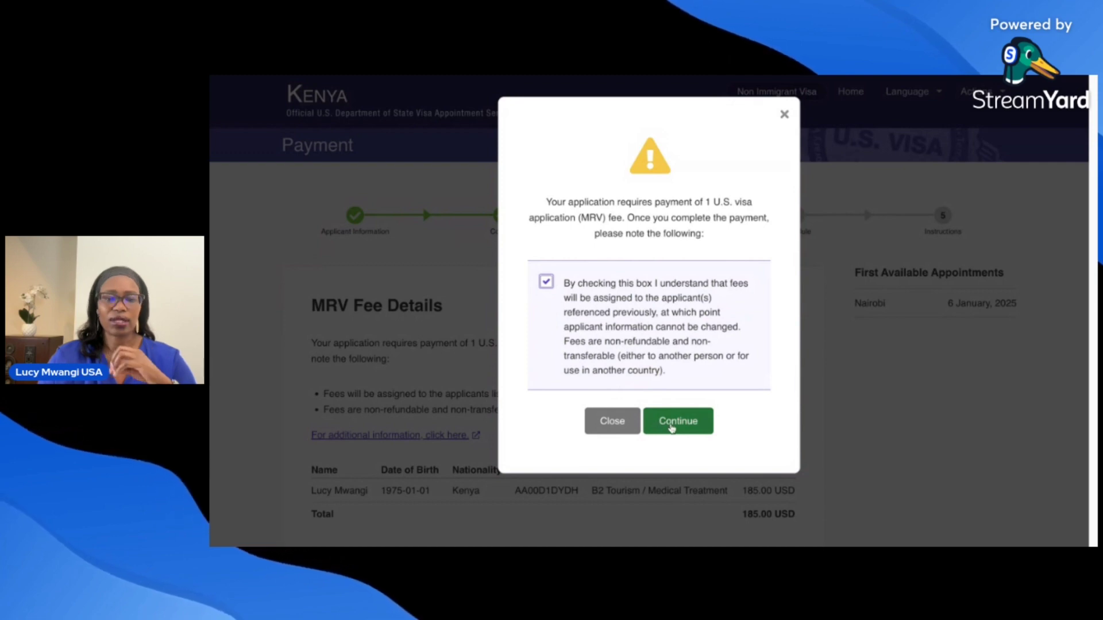
{"action": "left_click", "coordinate": [671, 426]}
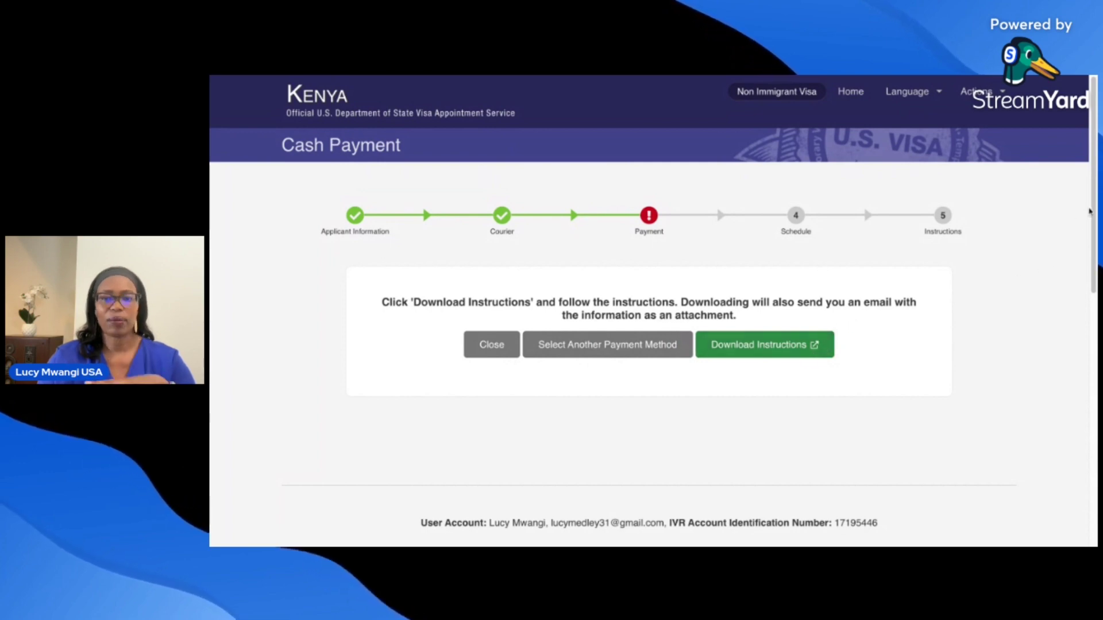
{"action": "left_click", "coordinate": [761, 345]}
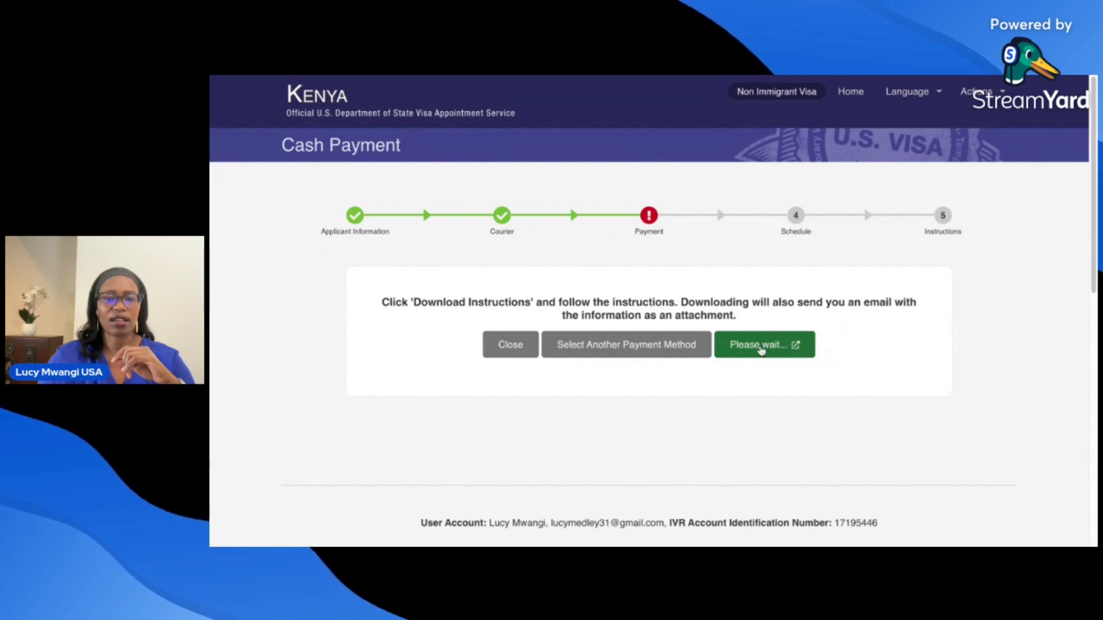